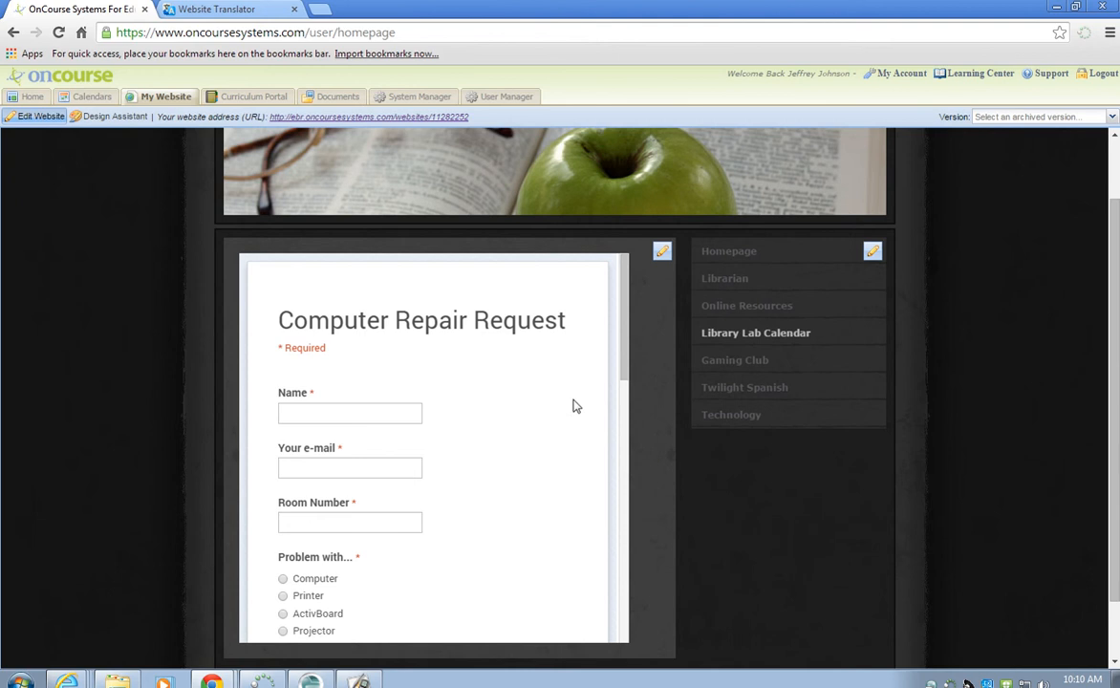
- Return to the library site's homepage and open the Tara High School website in a new browser tab
click(740, 256)
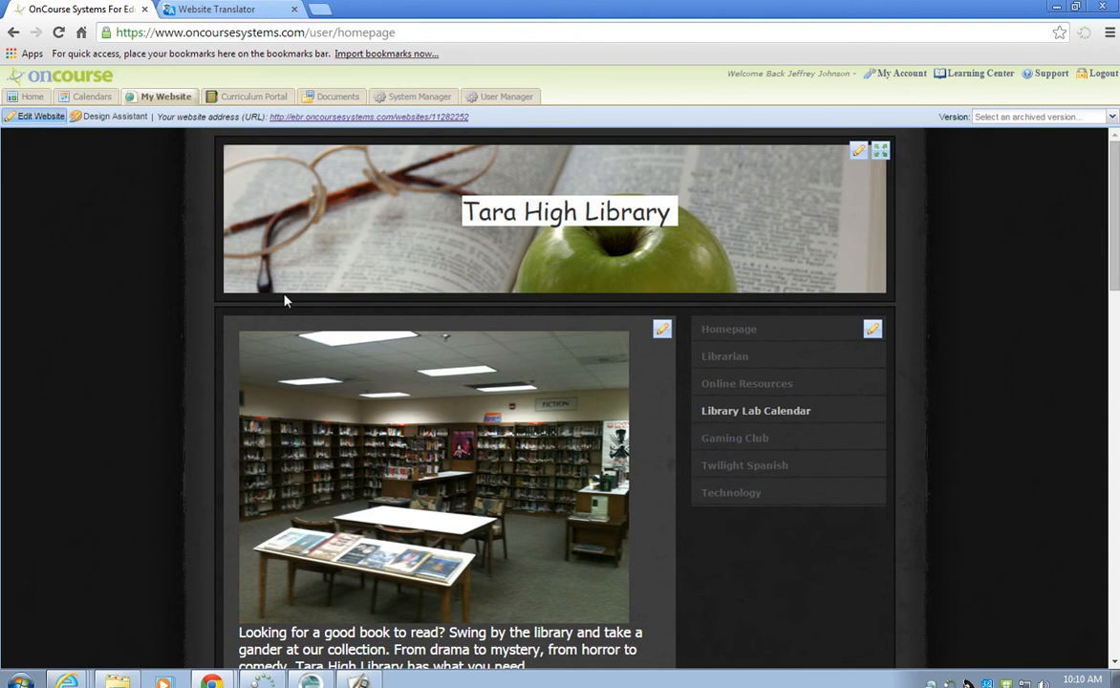
click(309, 10)
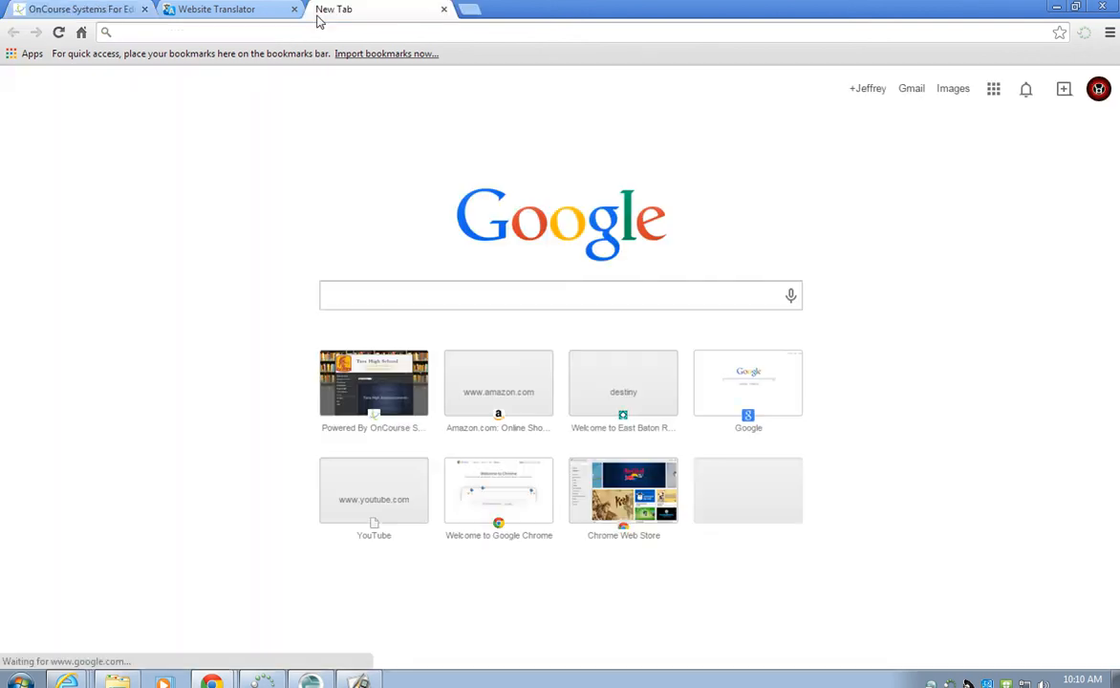
text(tin)
key(Return)
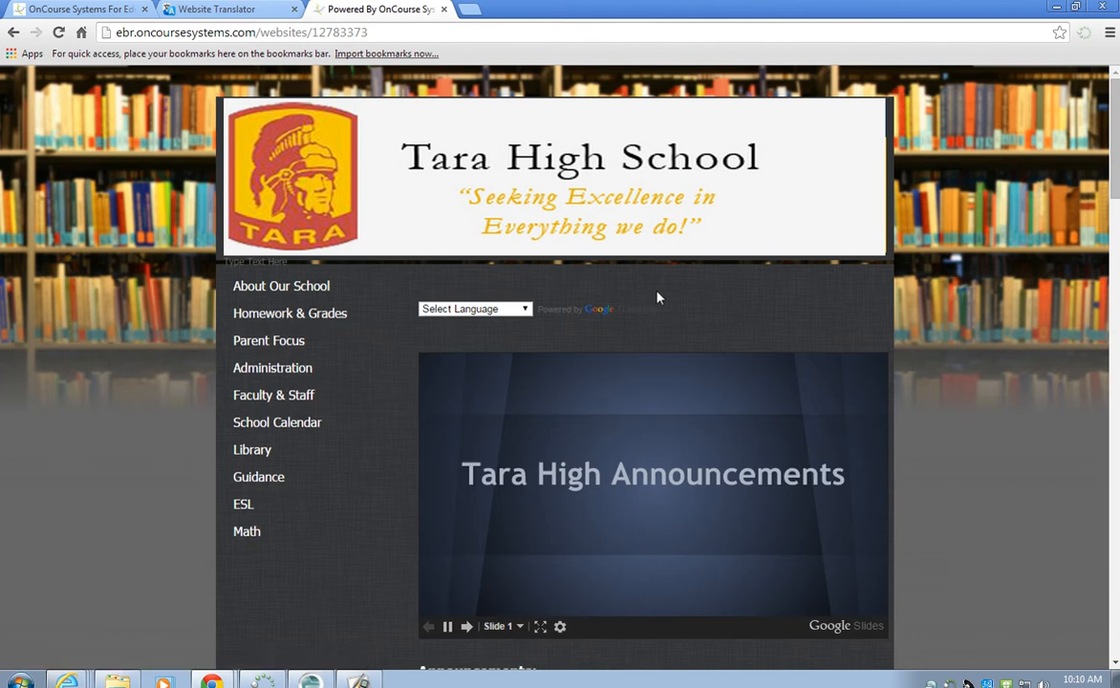
- Translate the Tara High School homepage into Afrikaans and Chinese (Traditional), and switch it back to English
click(460, 310)
click(461, 334)
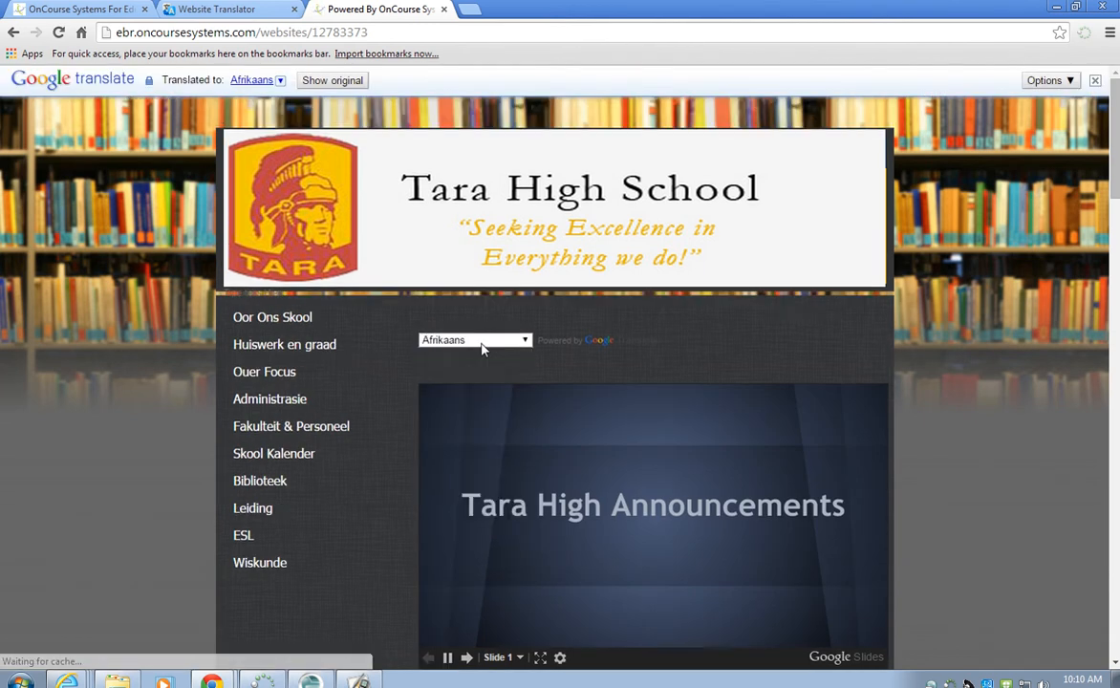
click(483, 341)
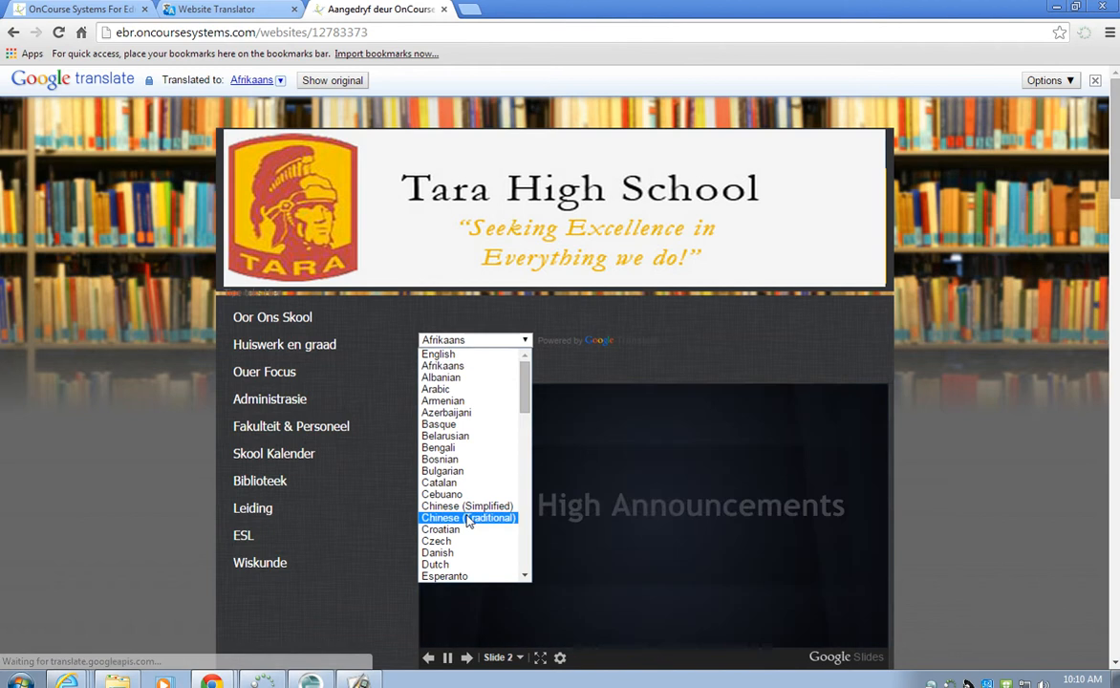
click(468, 517)
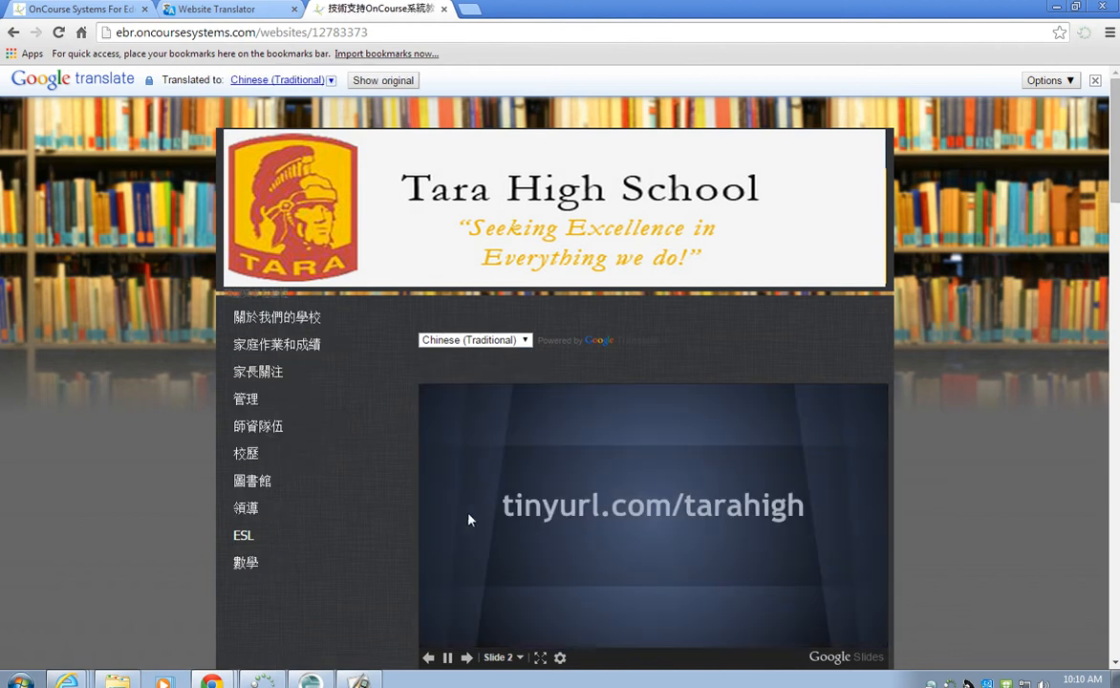
click(506, 341)
click(483, 354)
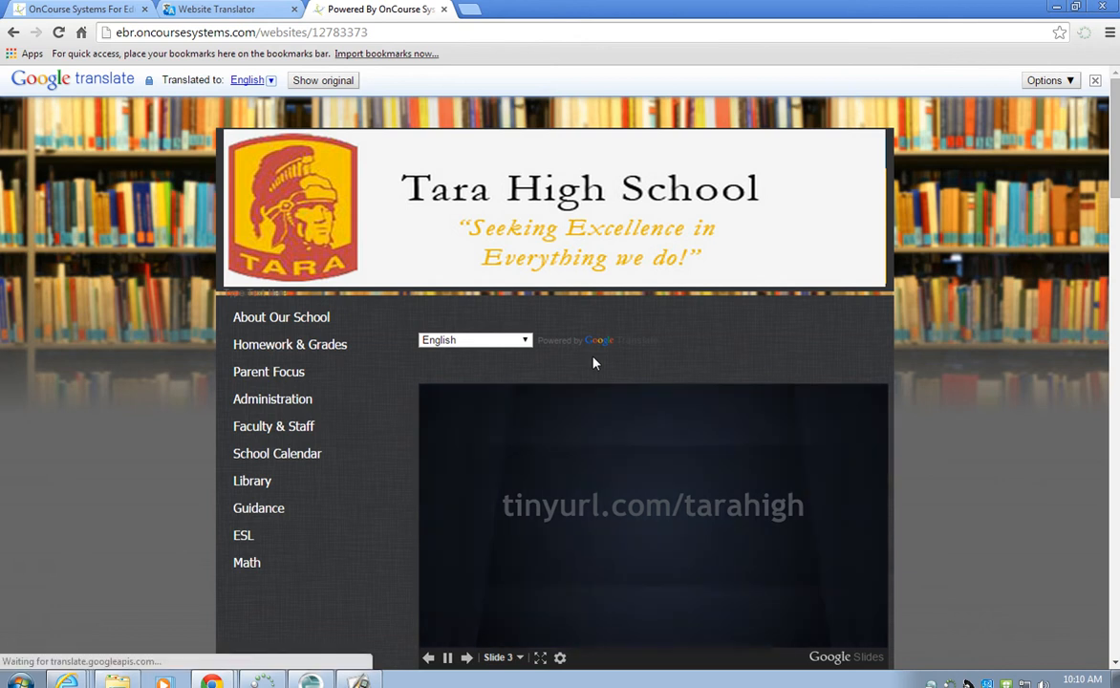
click(511, 344)
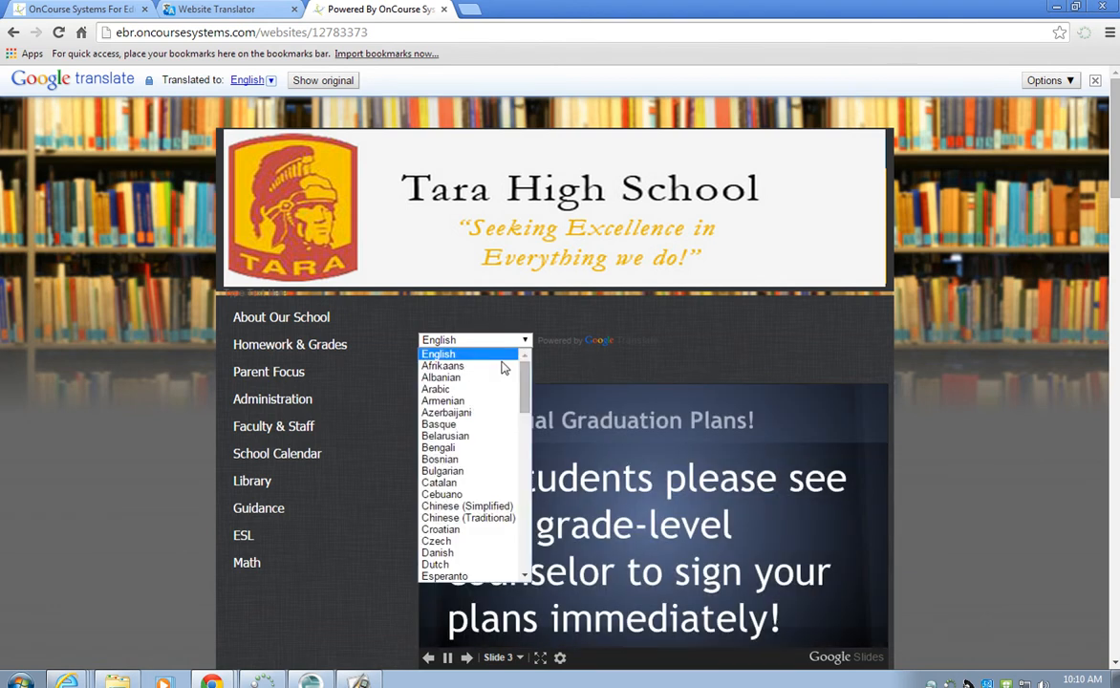
click(500, 361)
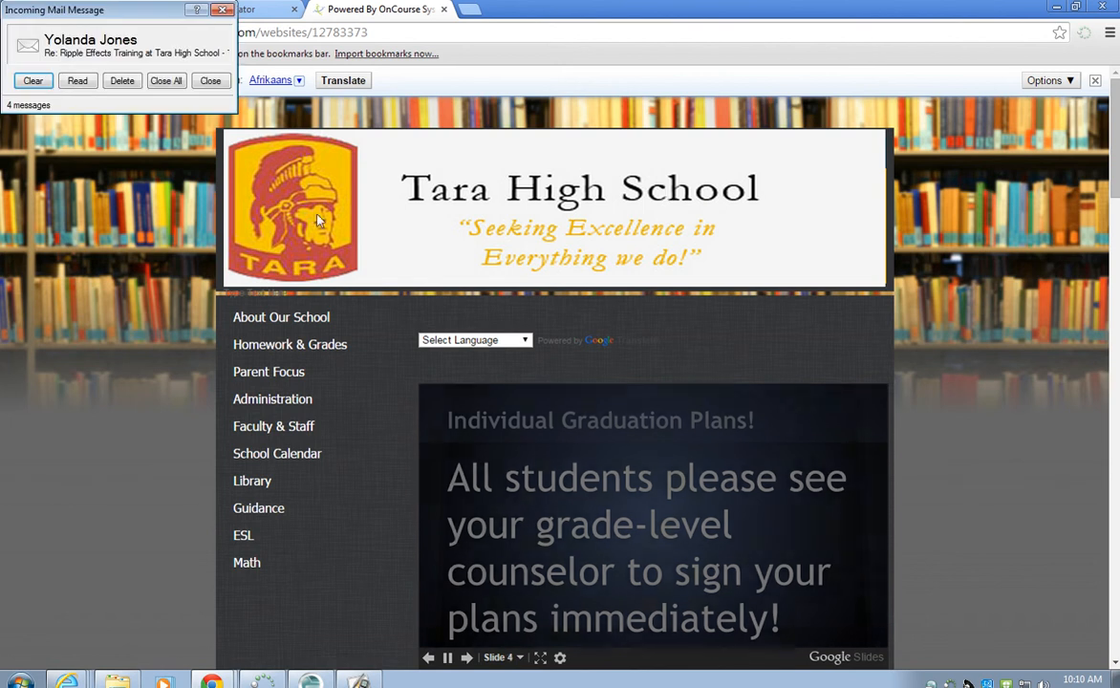
- Dismiss all incoming mail notifications and translate the Tara High School homepage into Basque
click(158, 84)
click(475, 341)
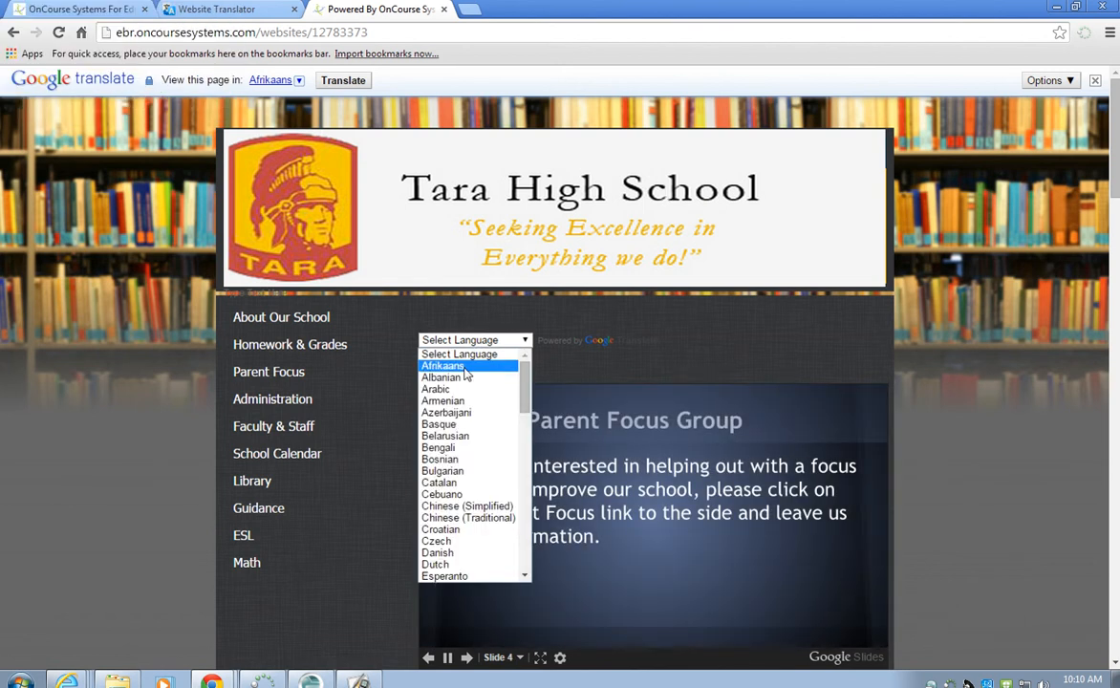
click(463, 425)
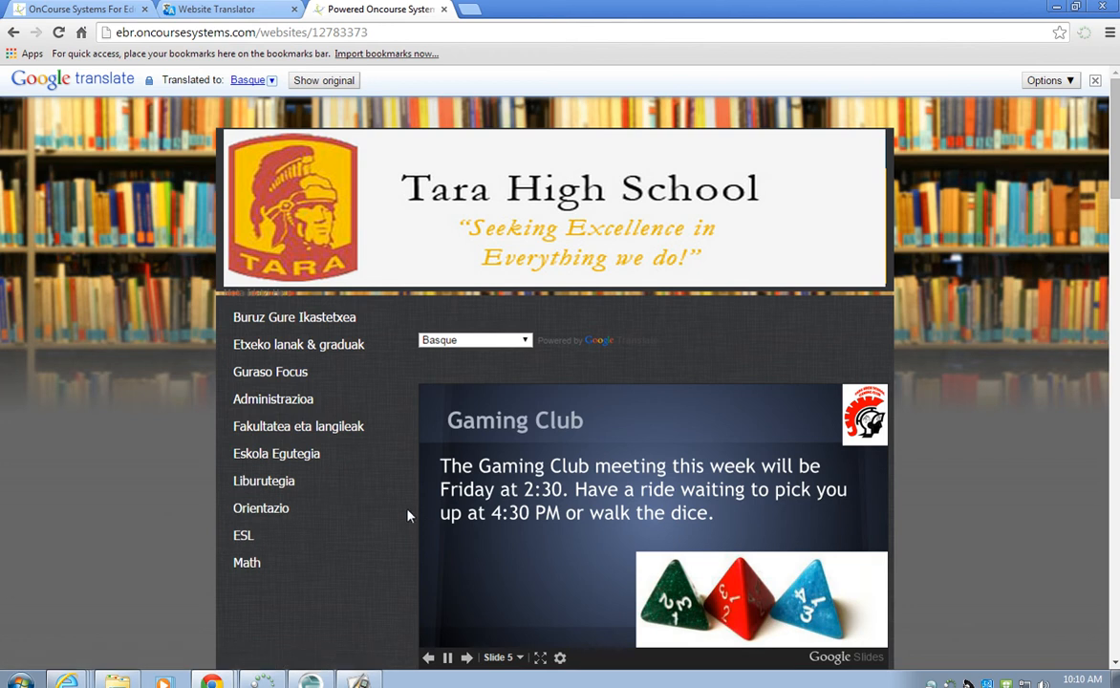
- Examine the Basque translation of the homepage down to the Alma Mater, restore the original language, and close the school site
scroll(907, 492, down, 2)
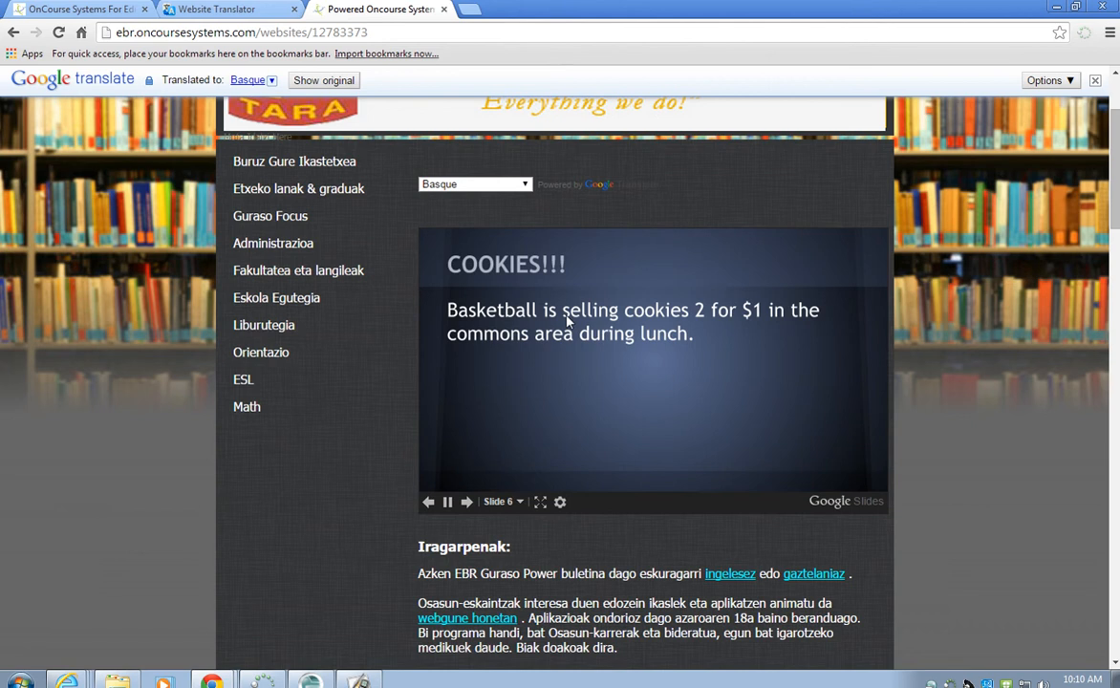
scroll(567, 322, down, 6)
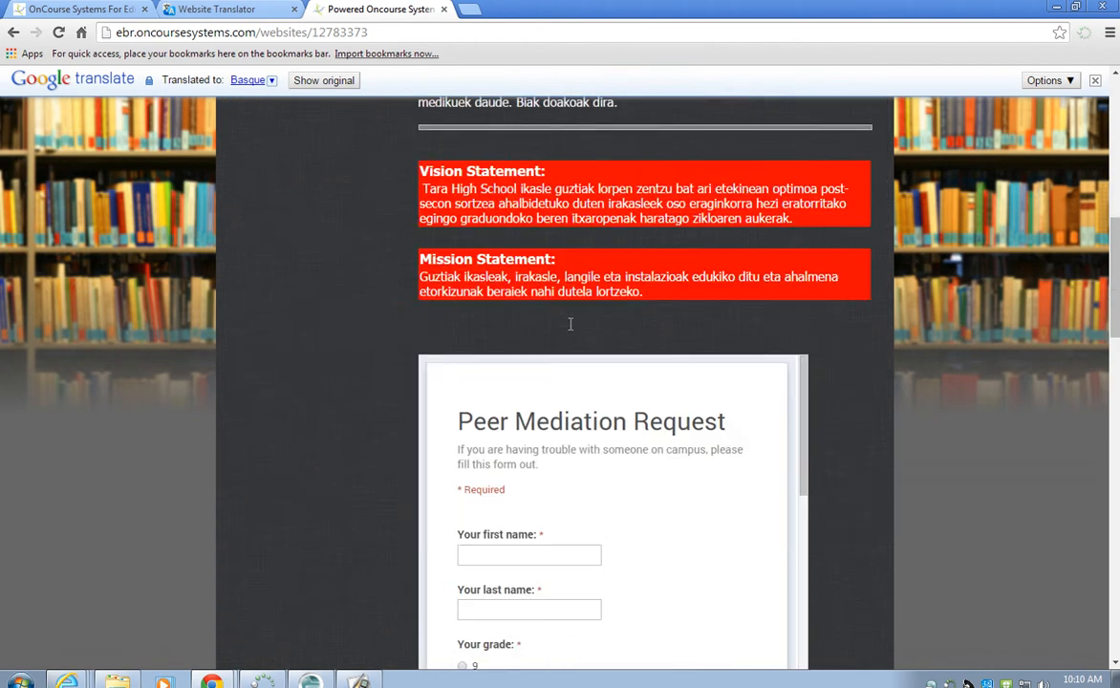
scroll(860, 392, down, 5)
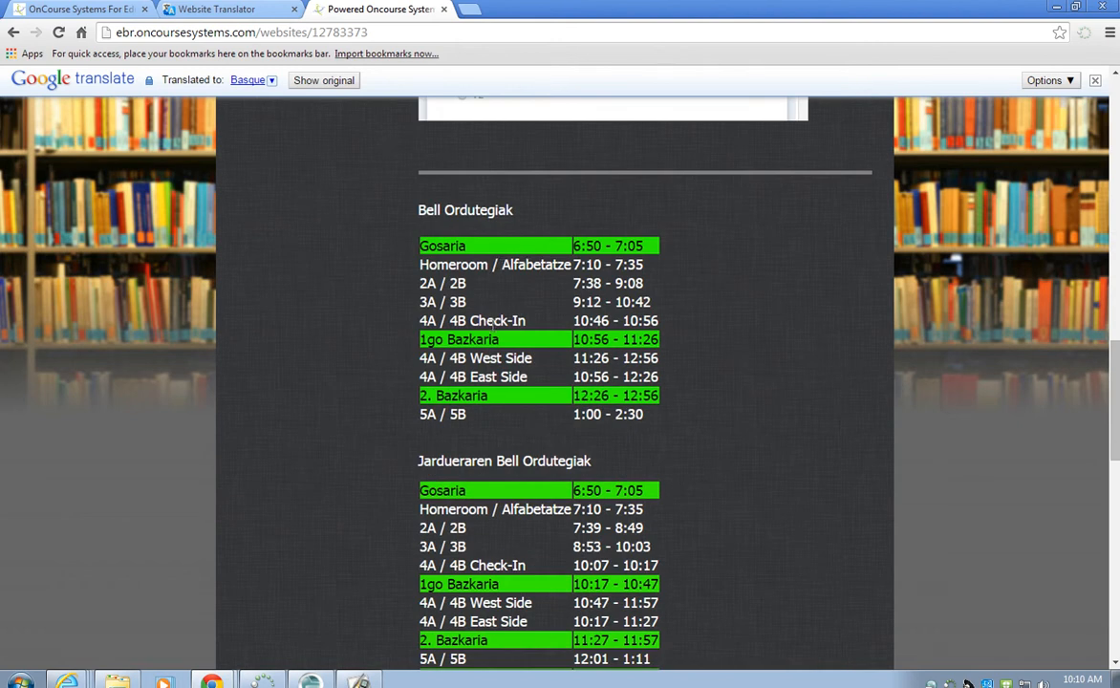
scroll(725, 407, down, 7)
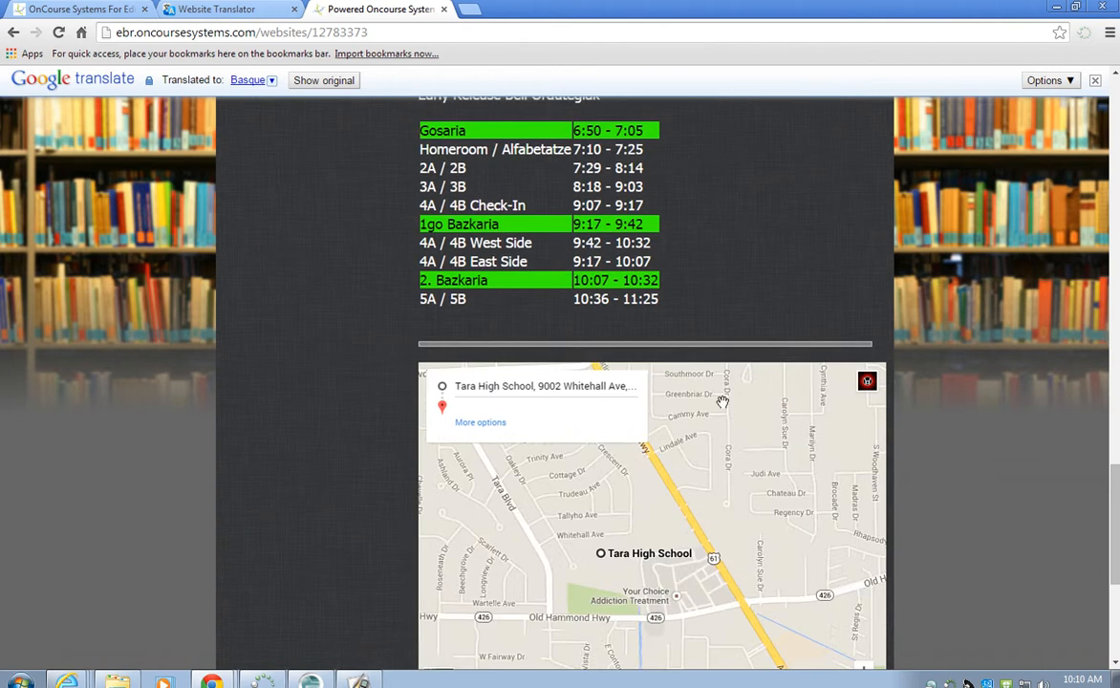
scroll(946, 436, down, 4)
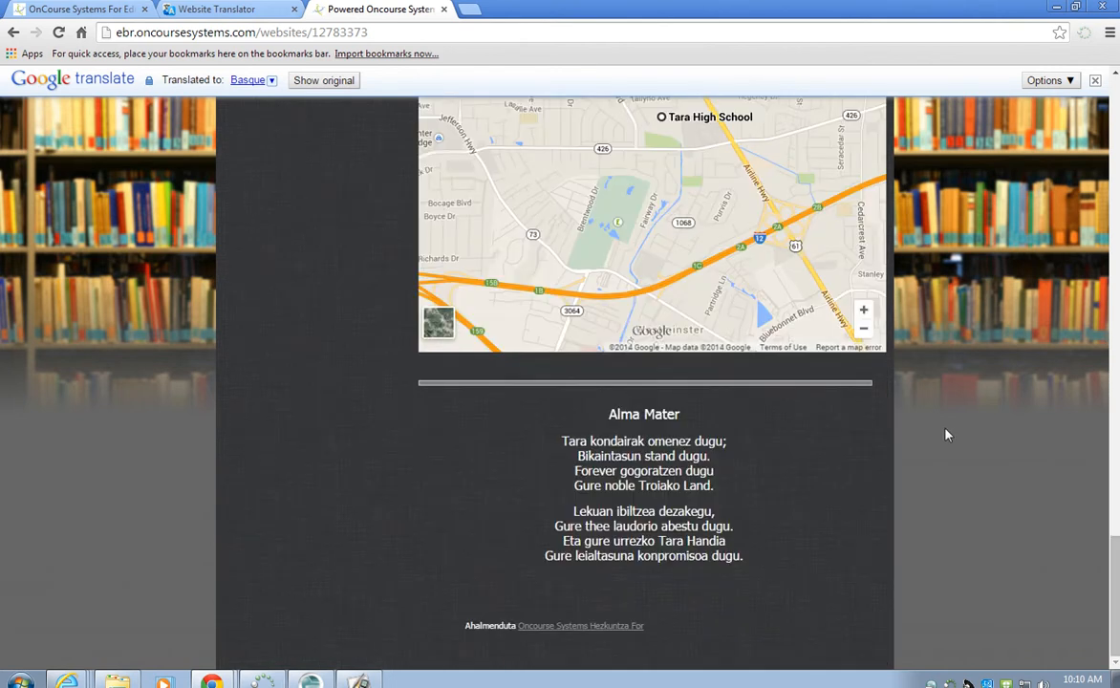
scroll(940, 496, up, 15)
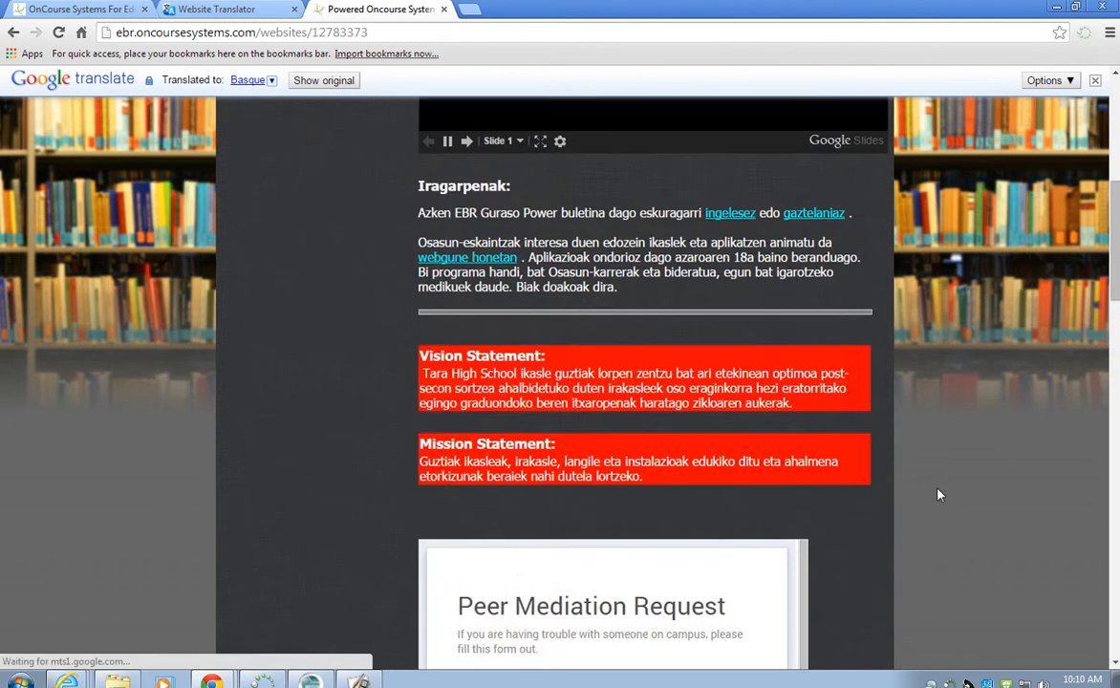
scroll(939, 495, up, 5)
click(324, 81)
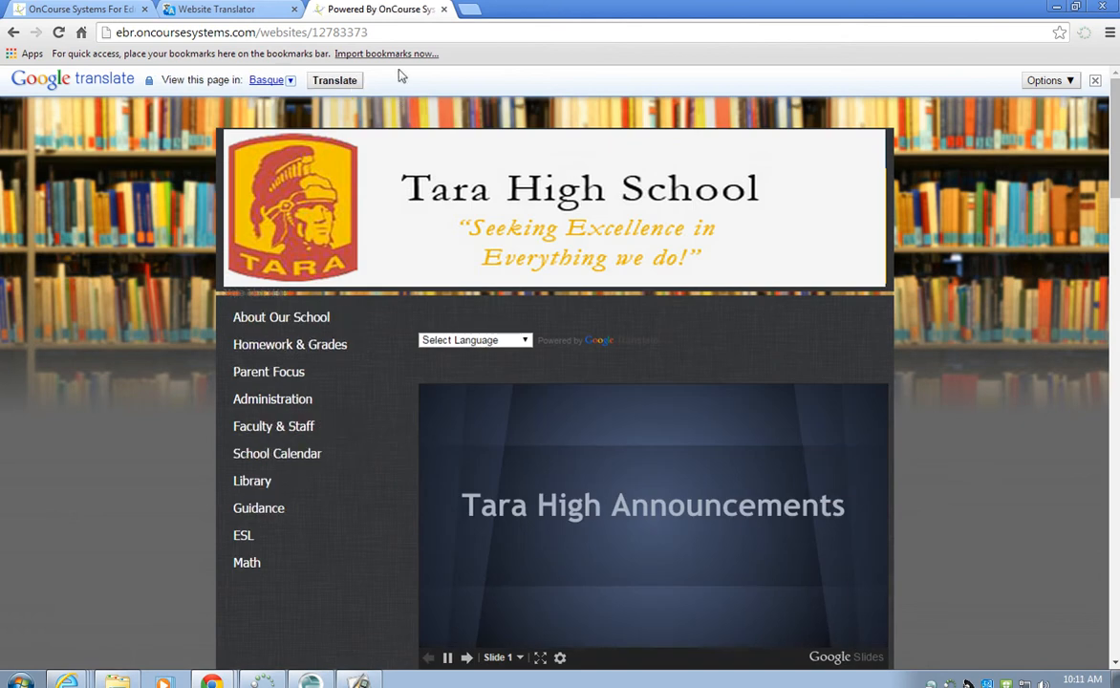
click(444, 9)
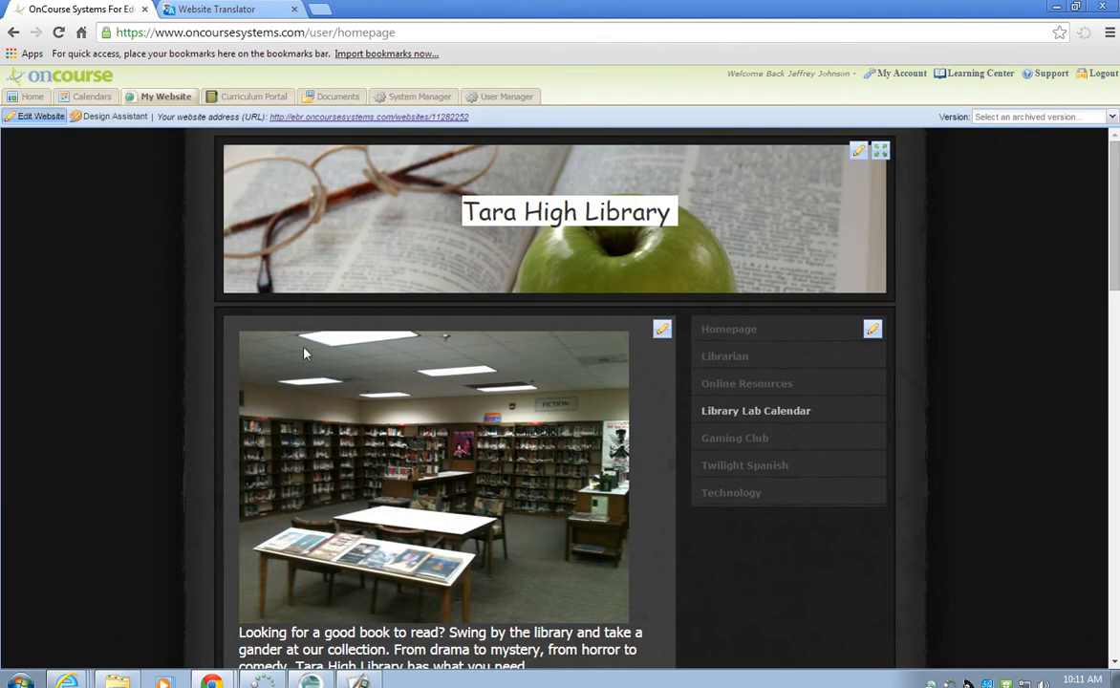
- Search Google for "add google translate to website" from the Website Translator tab and open the Google Translate My Page result
click(196, 13)
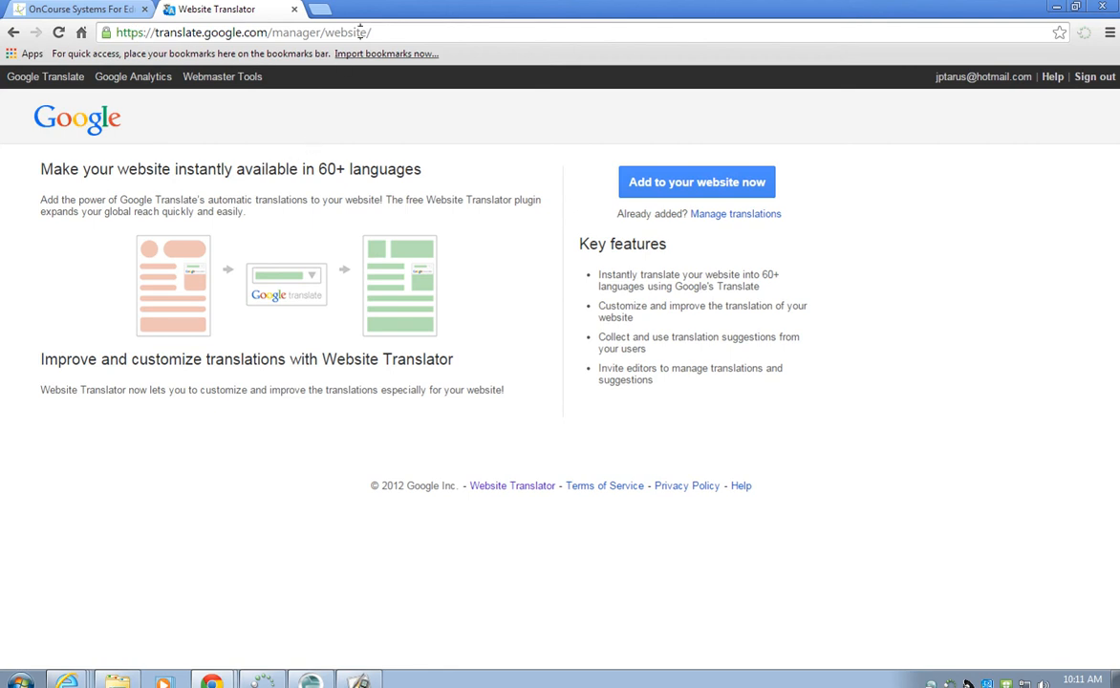
click(361, 33)
text(www.google.com)
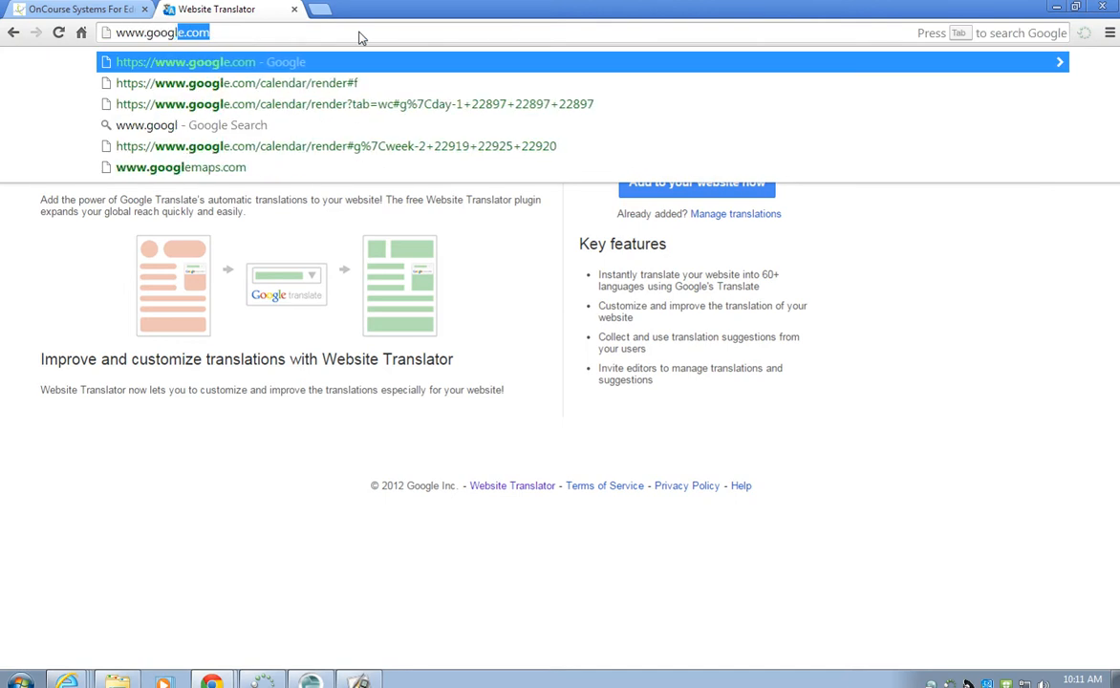
key(Return)
text(add google)
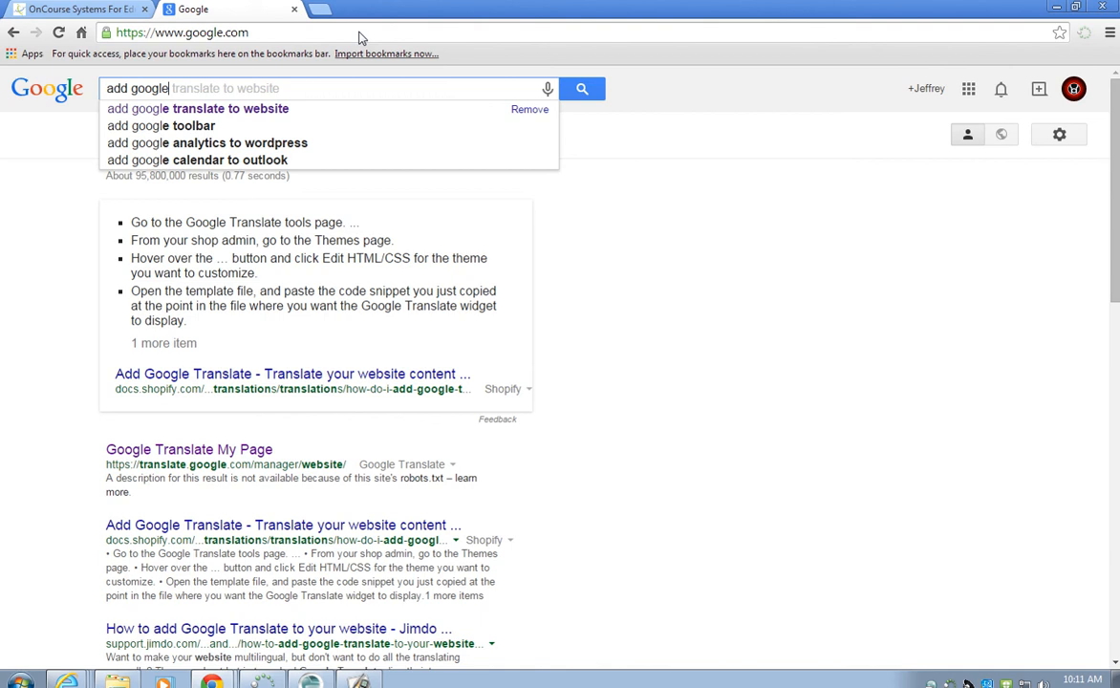
key(Down)
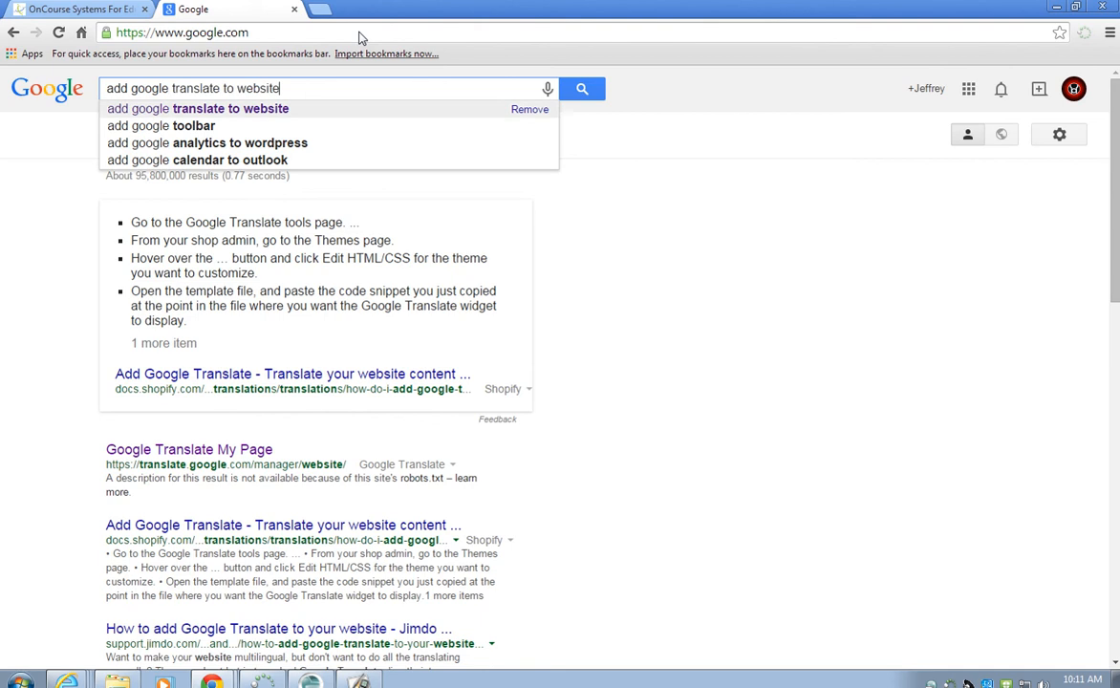
key(Return)
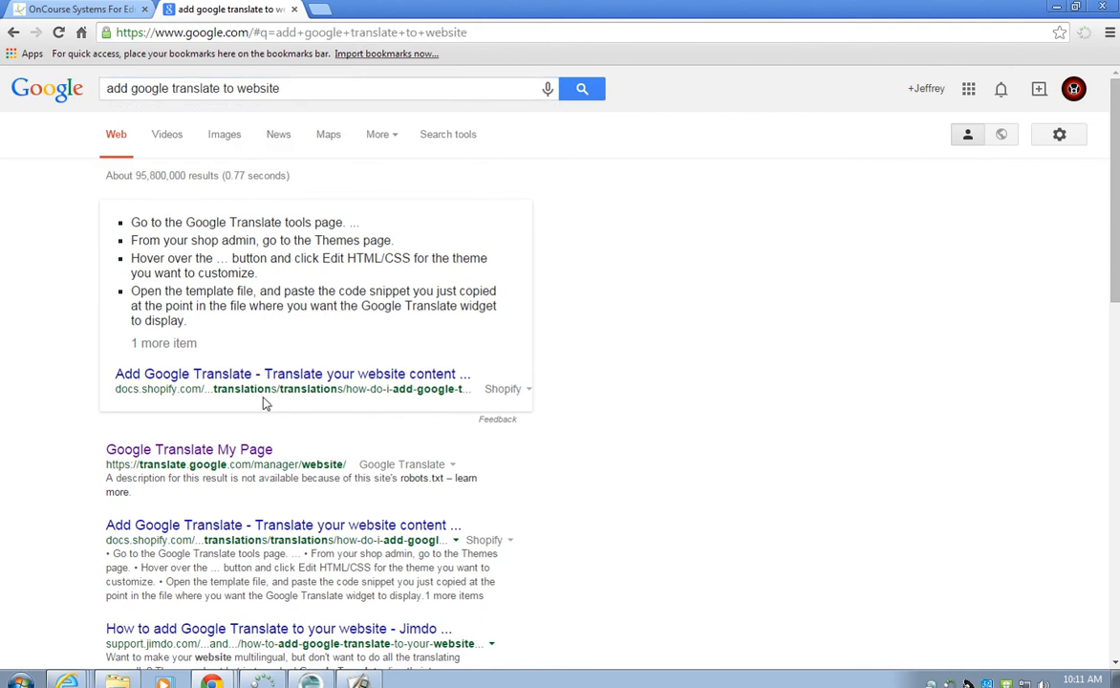
click(246, 451)
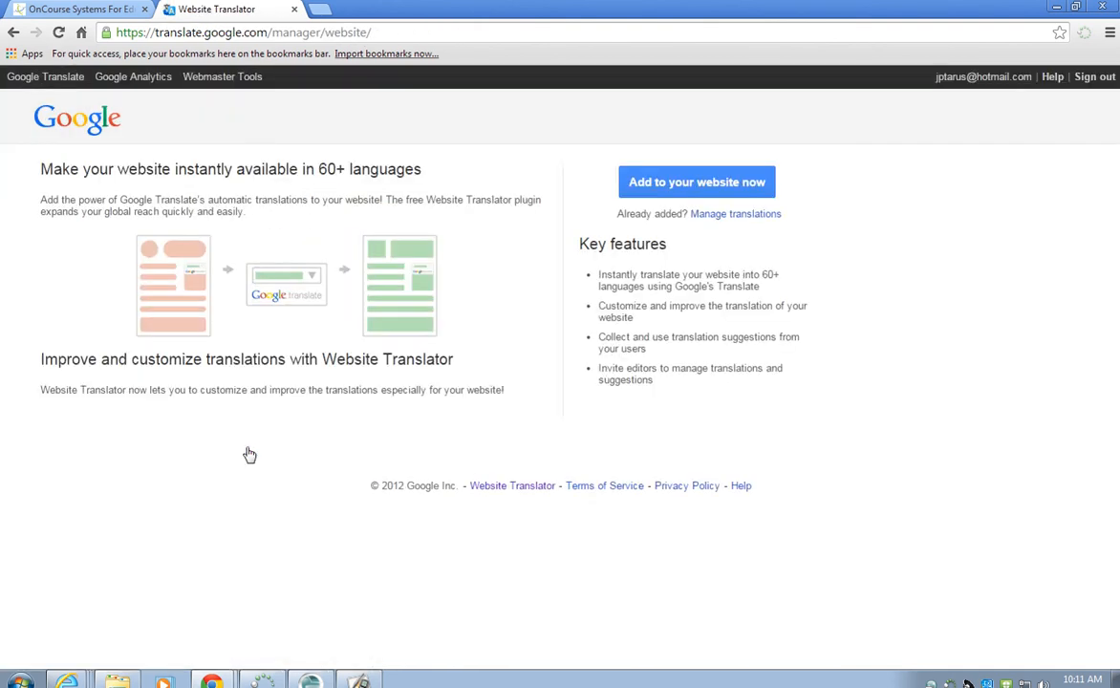
- Start adding a website in Website Translator and copy the public web address of the Tara High Library site
click(722, 191)
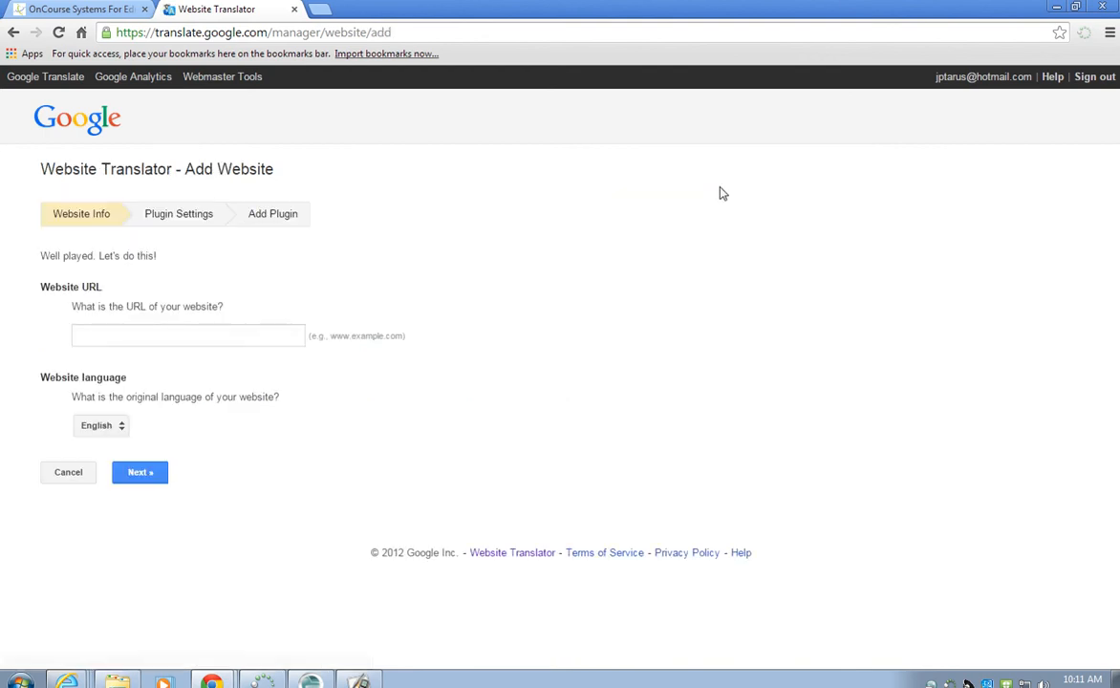
click(103, 338)
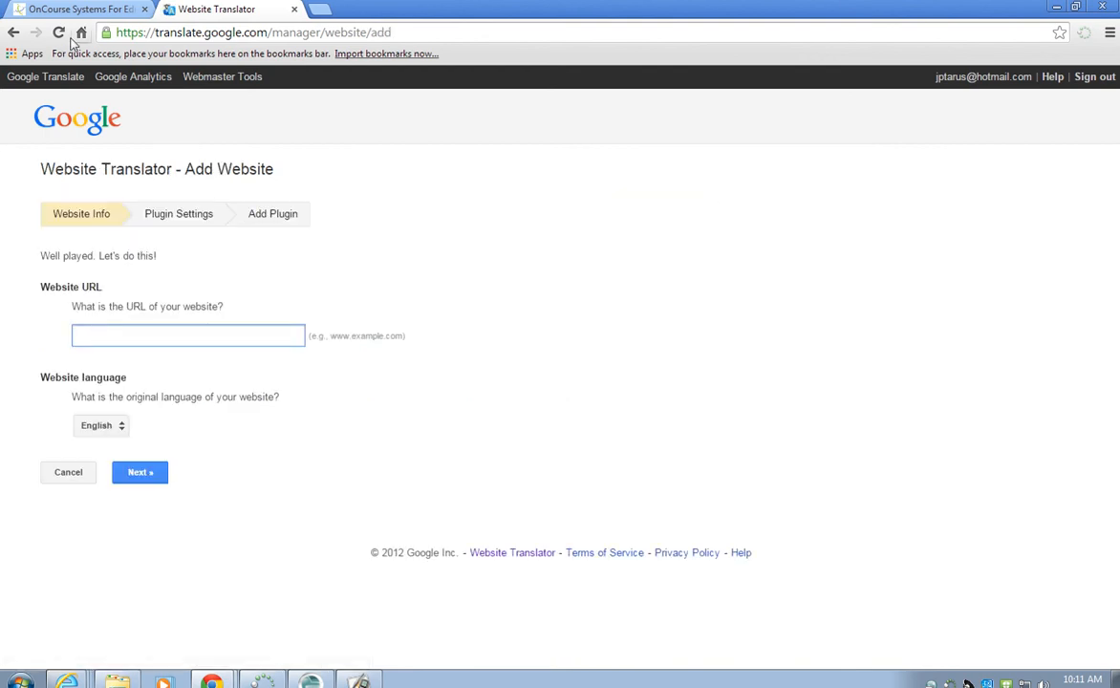
click(71, 9)
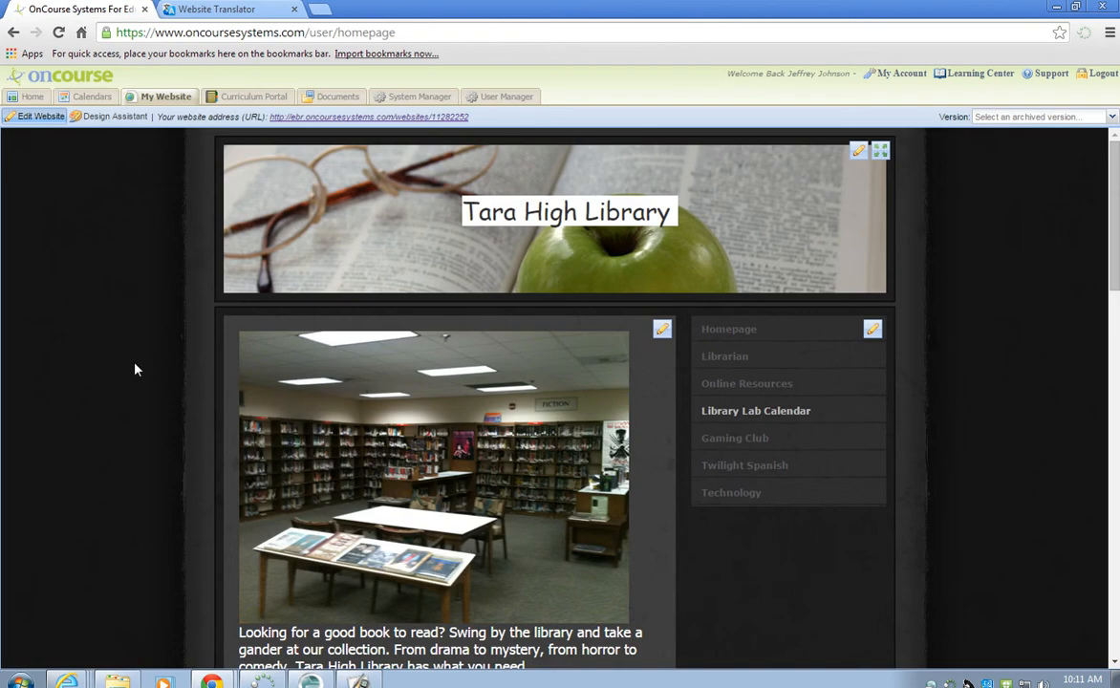
click(301, 33)
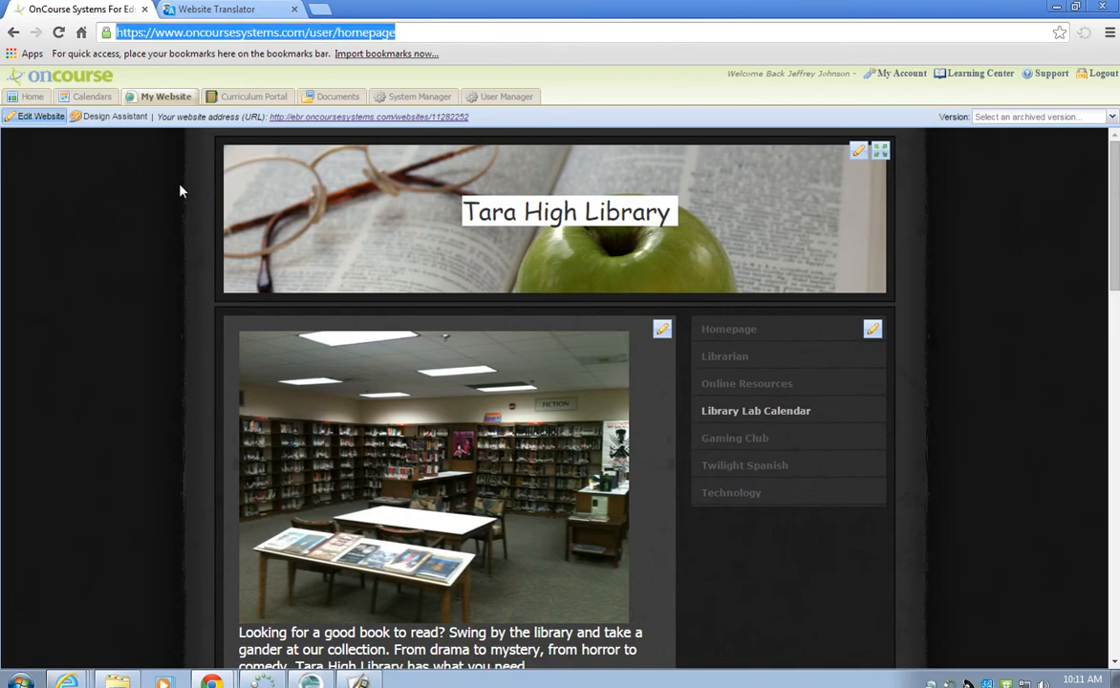
click(176, 194)
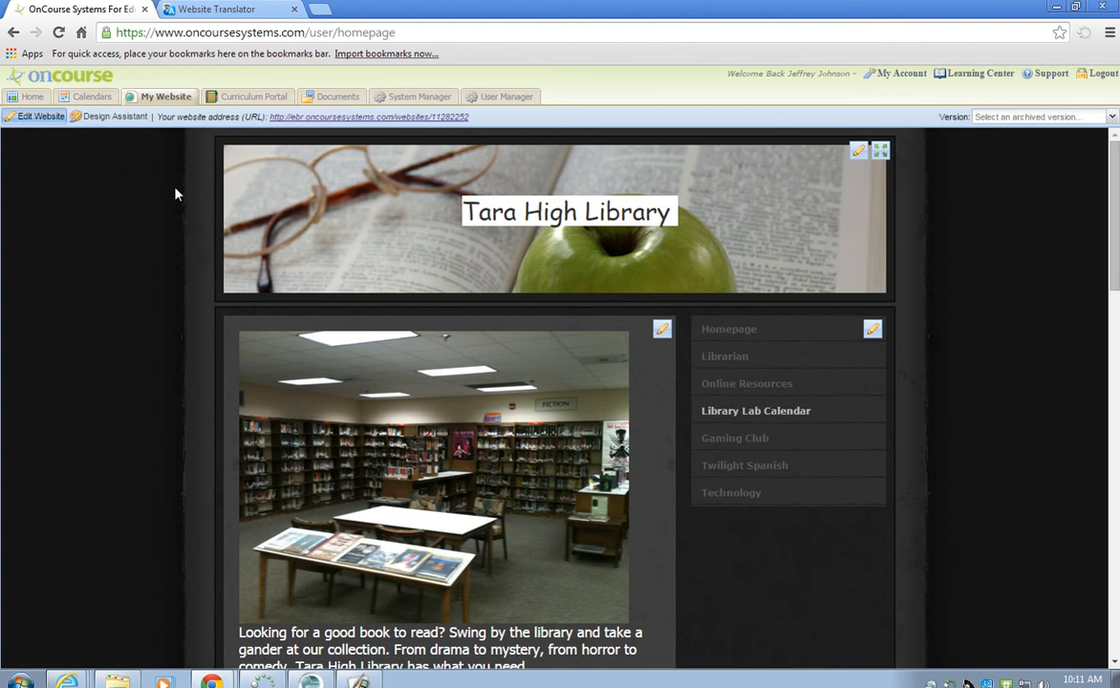
click(313, 116)
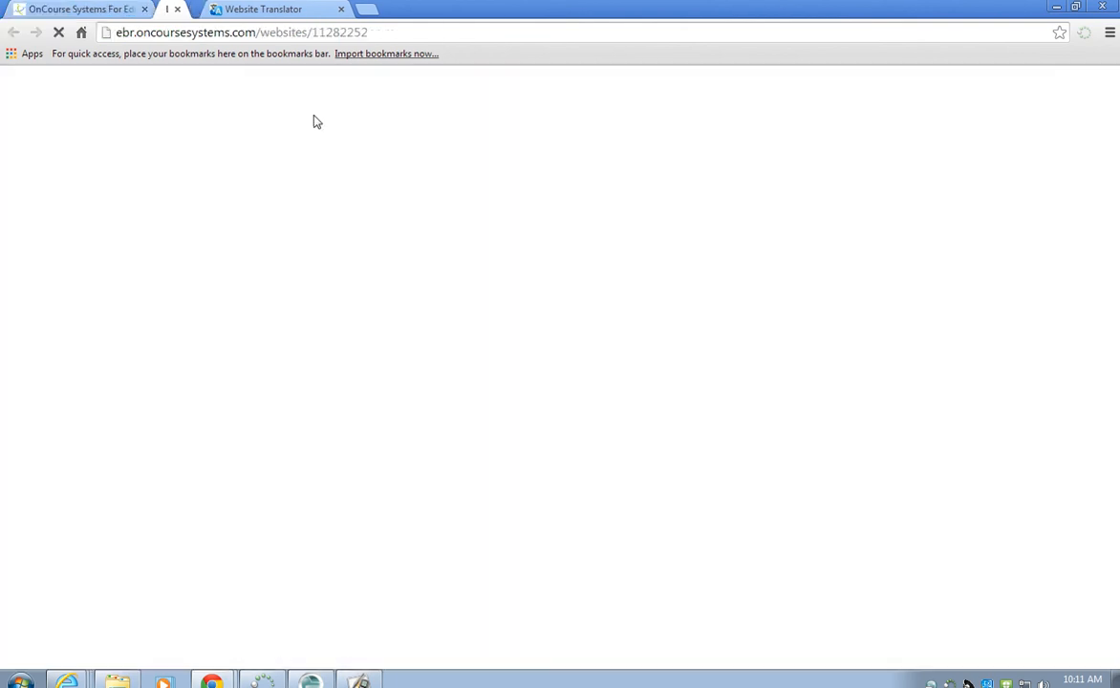
click(236, 32)
key(ctrl+c)
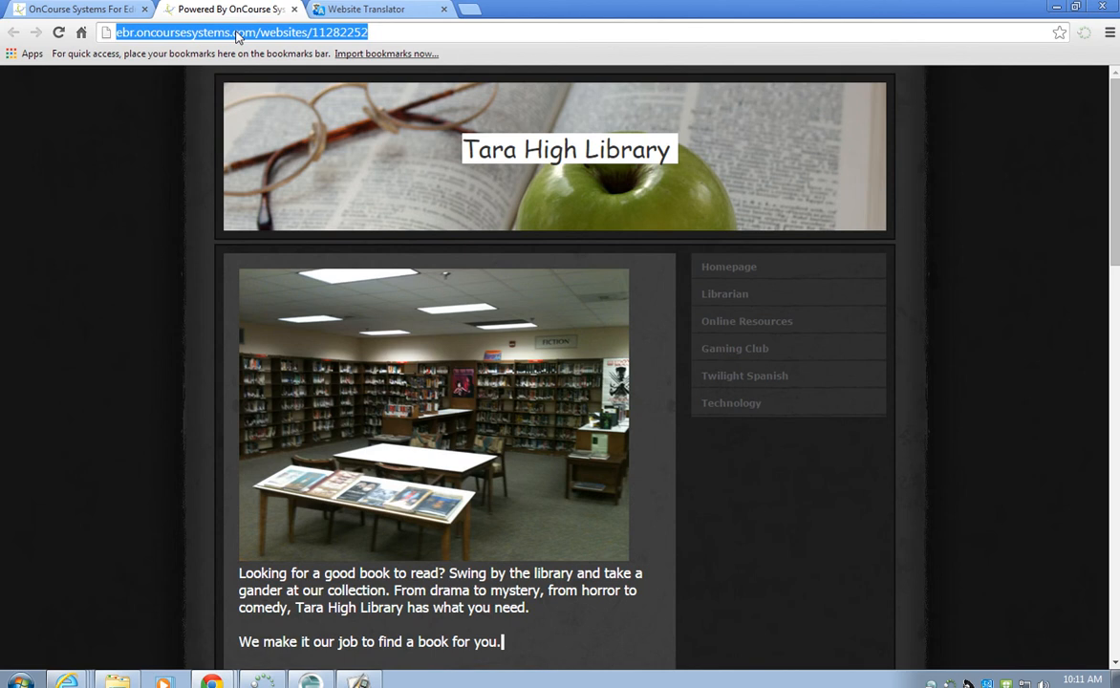
click(320, 9)
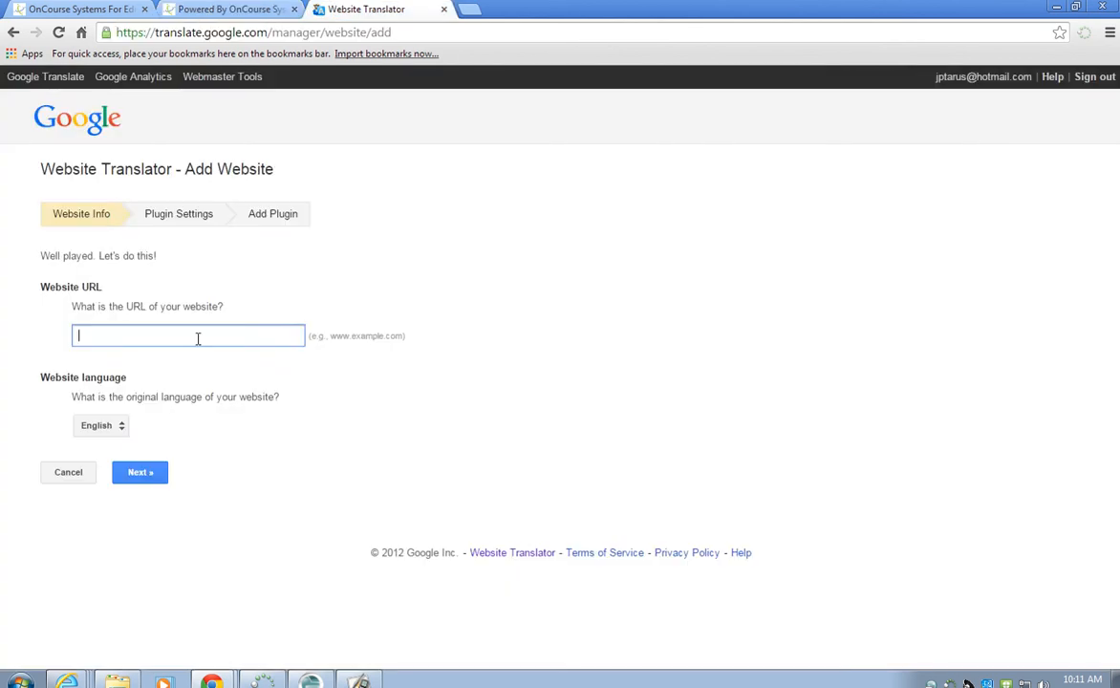
key(ctrl+v)
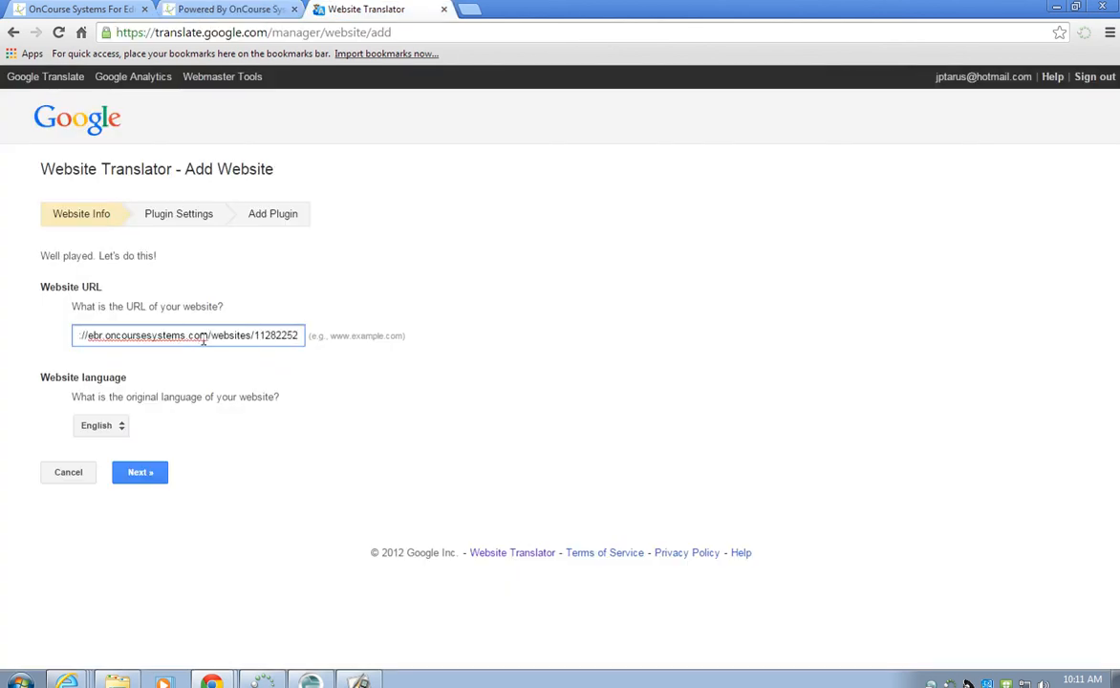
click(117, 427)
click(384, 484)
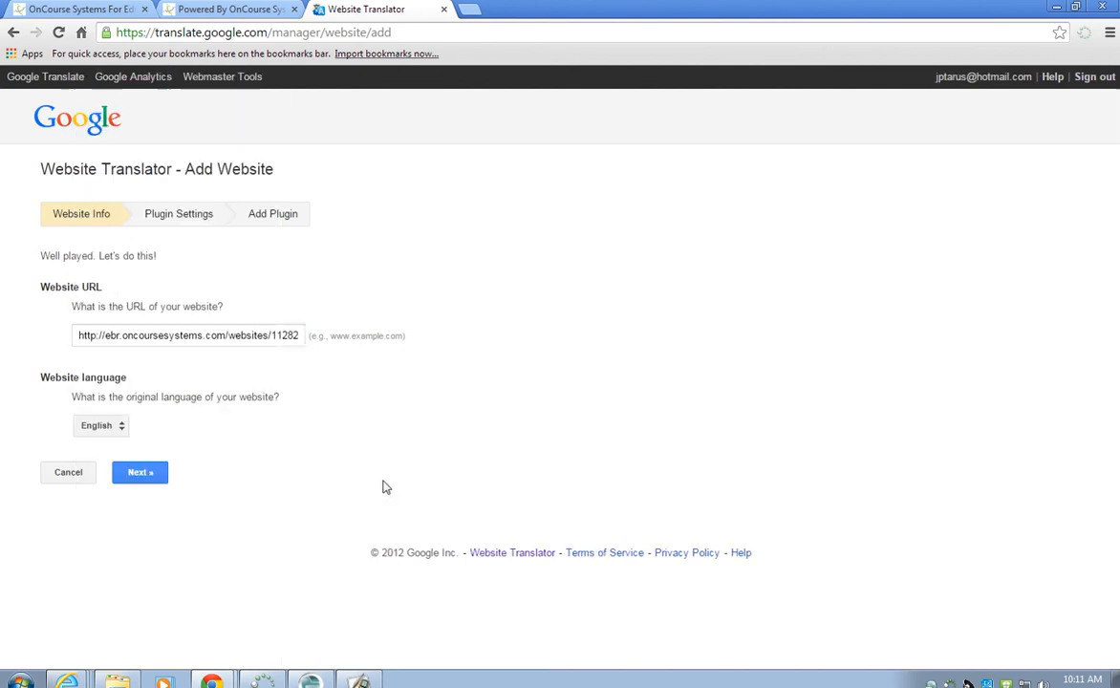
- Set the translator plugin to all languages with an inline horizontal display, and generate its code
click(127, 480)
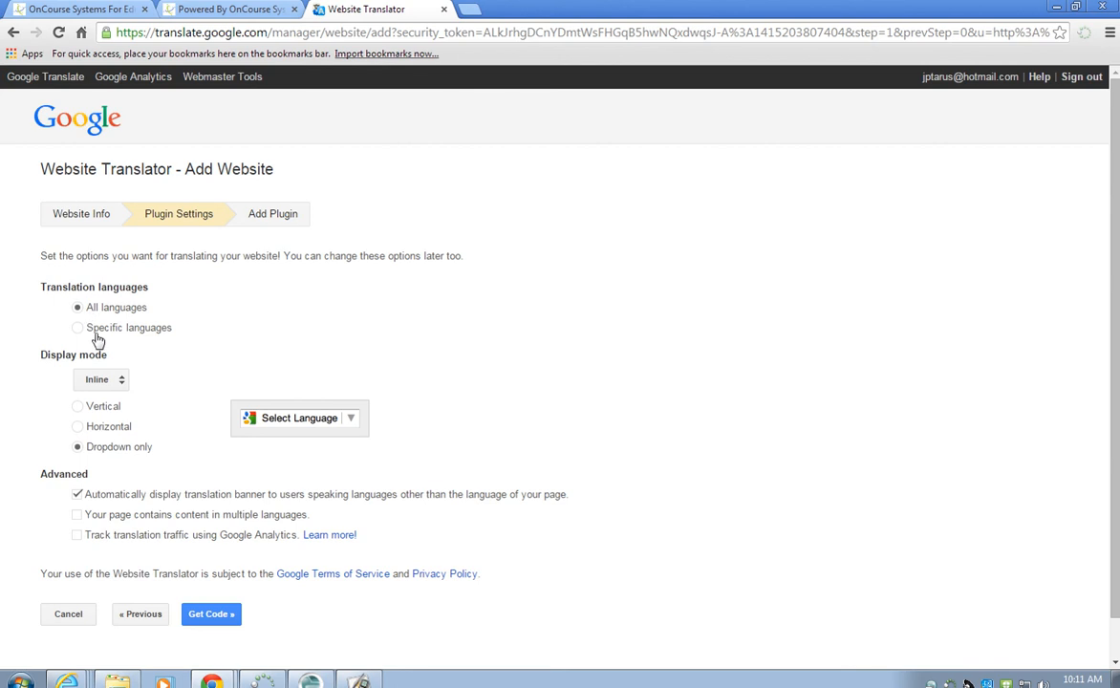
scroll(243, 366, down, 1)
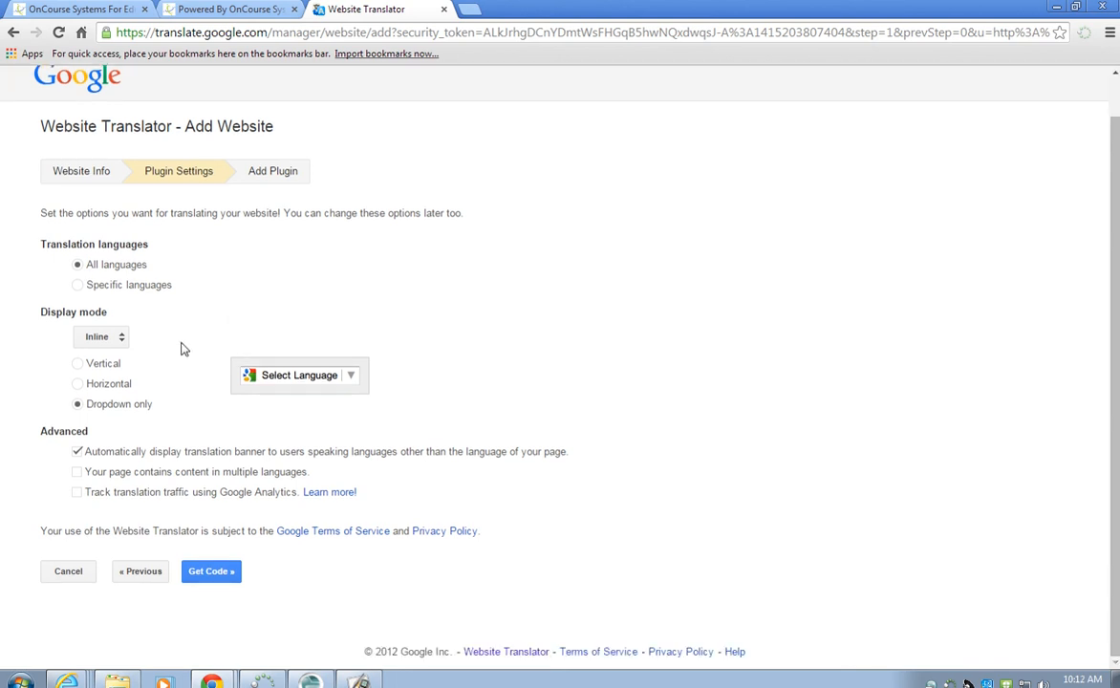
click(125, 339)
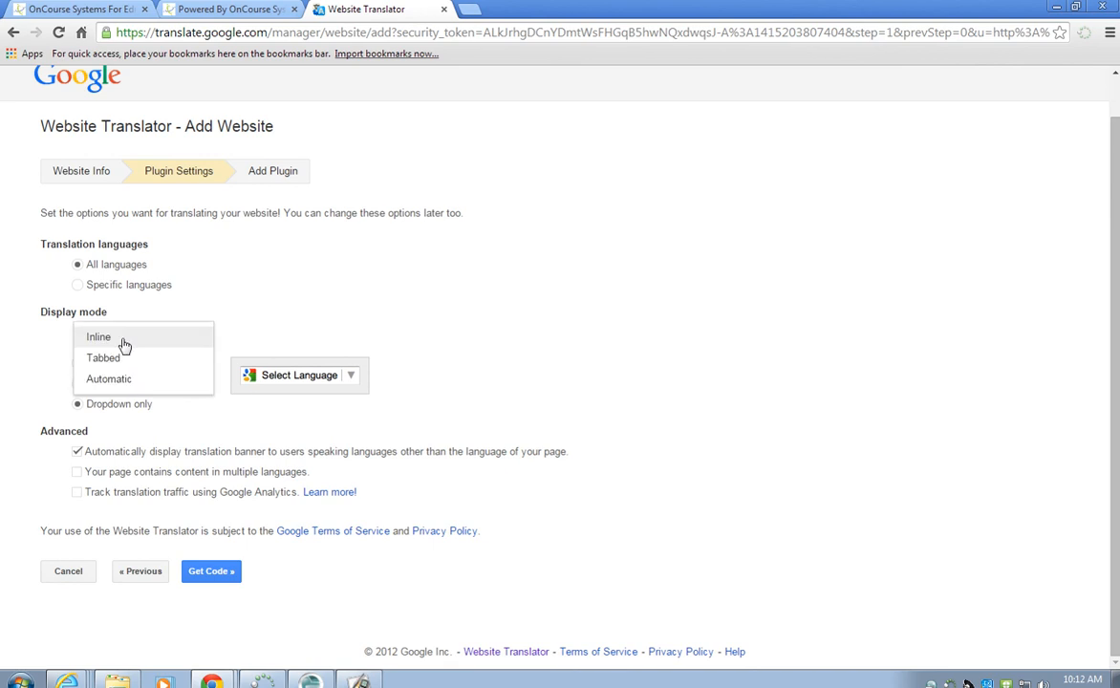
key(Escape)
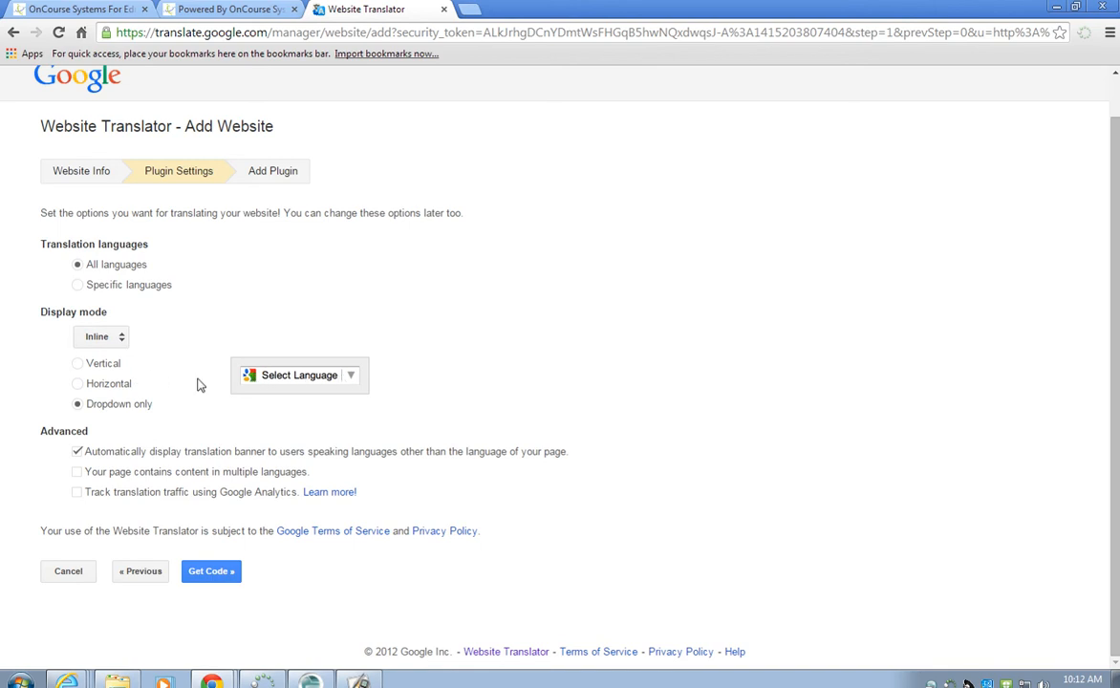
click(97, 392)
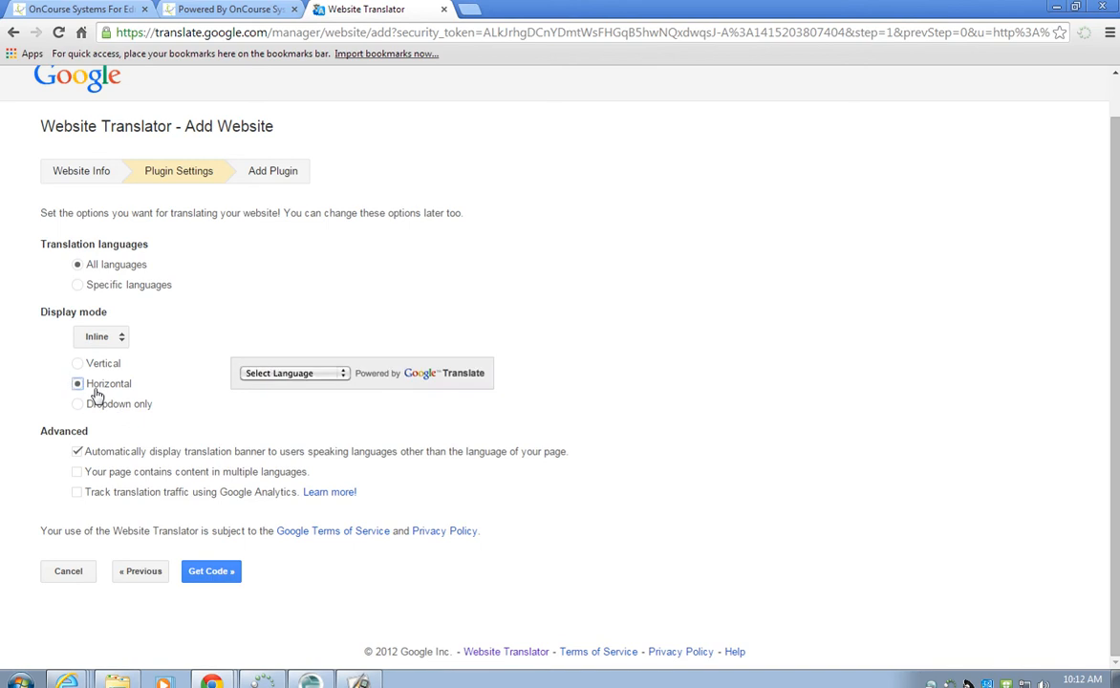
click(94, 370)
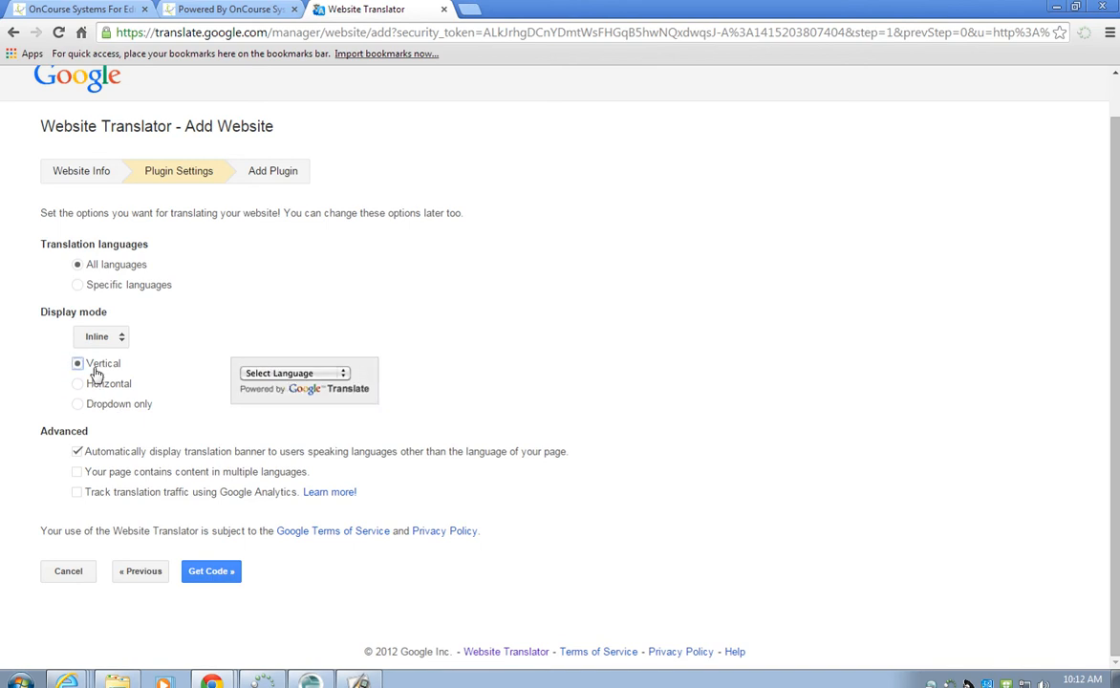
click(97, 387)
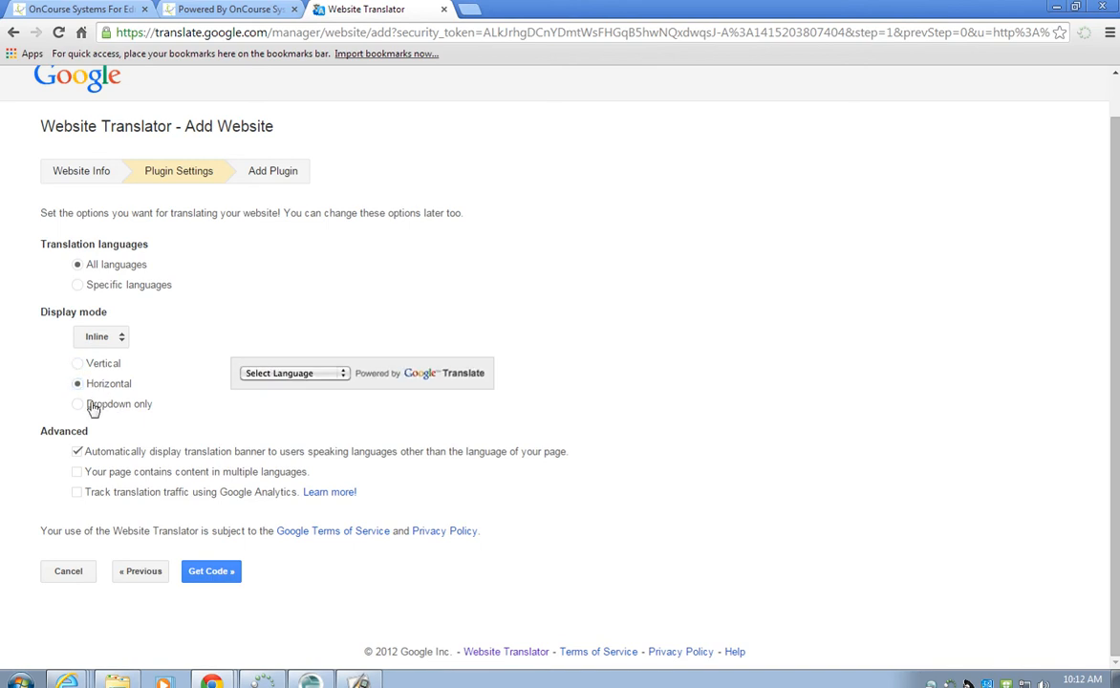
click(93, 406)
click(95, 385)
click(225, 581)
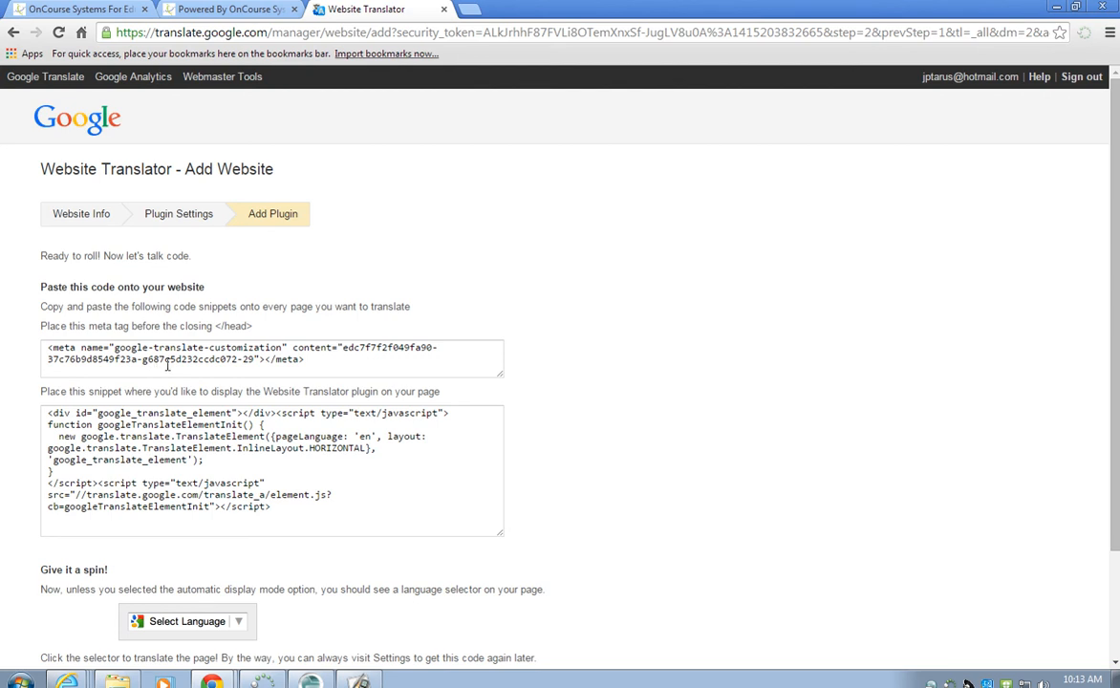
- Select the translator meta tag, close the public Tara High Library site, and return to the OnCourse website editor
click(167, 363)
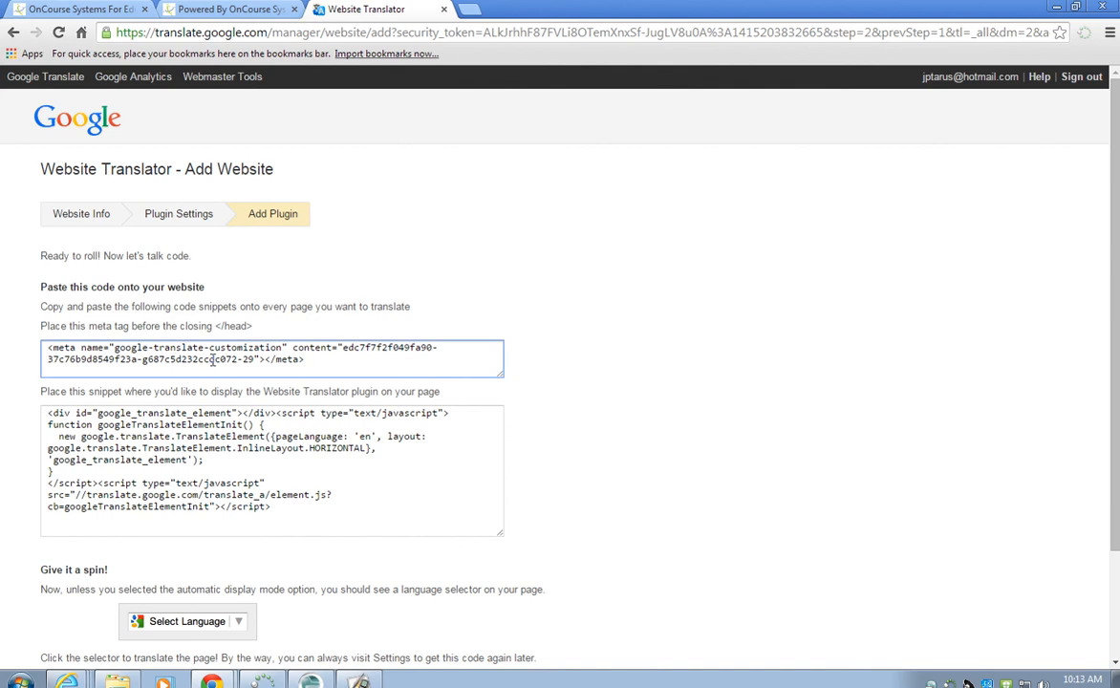
triple_click(212, 359)
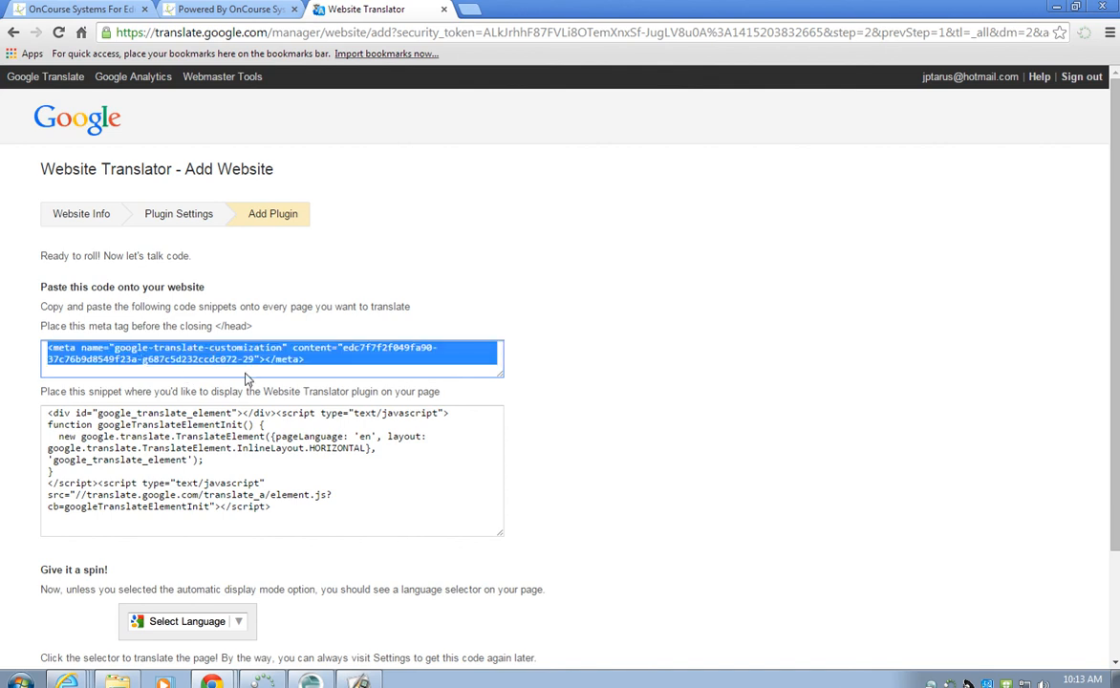
click(203, 12)
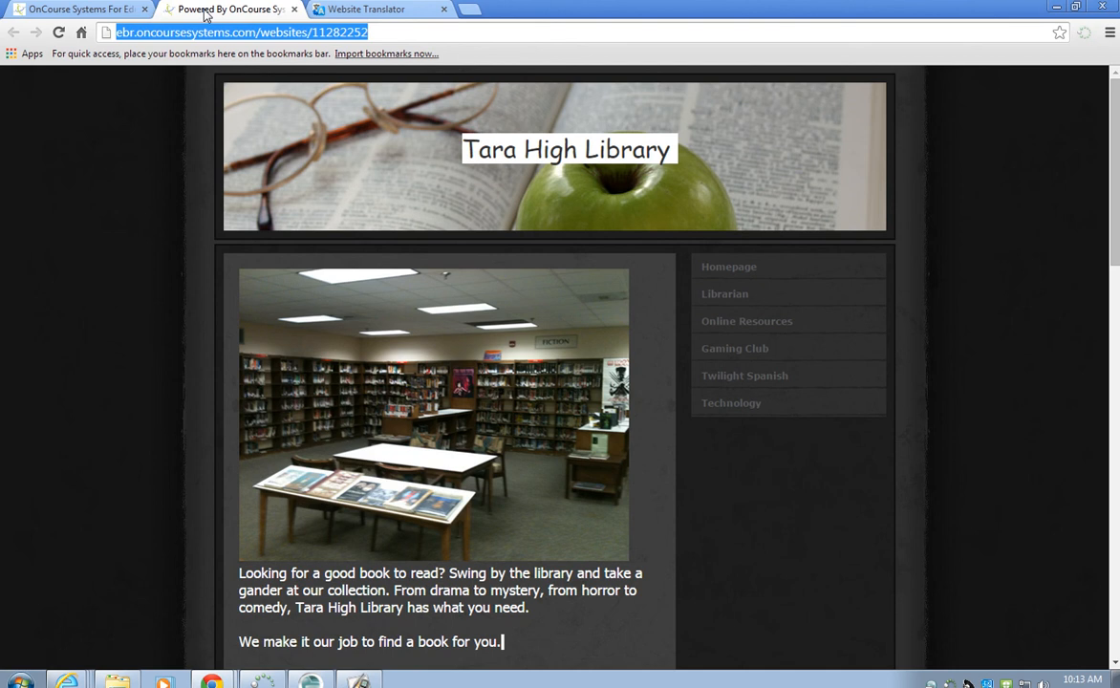
click(293, 9)
click(82, 9)
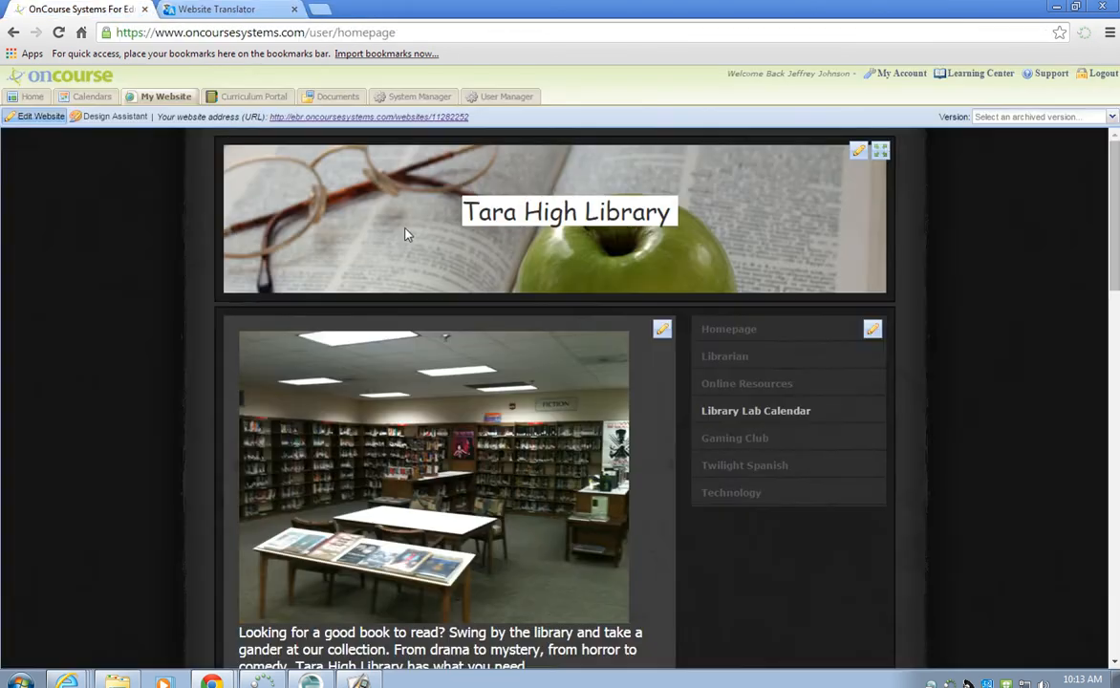
- Open the homepage's main content section in a maximized editor window and show its HTML source
click(662, 329)
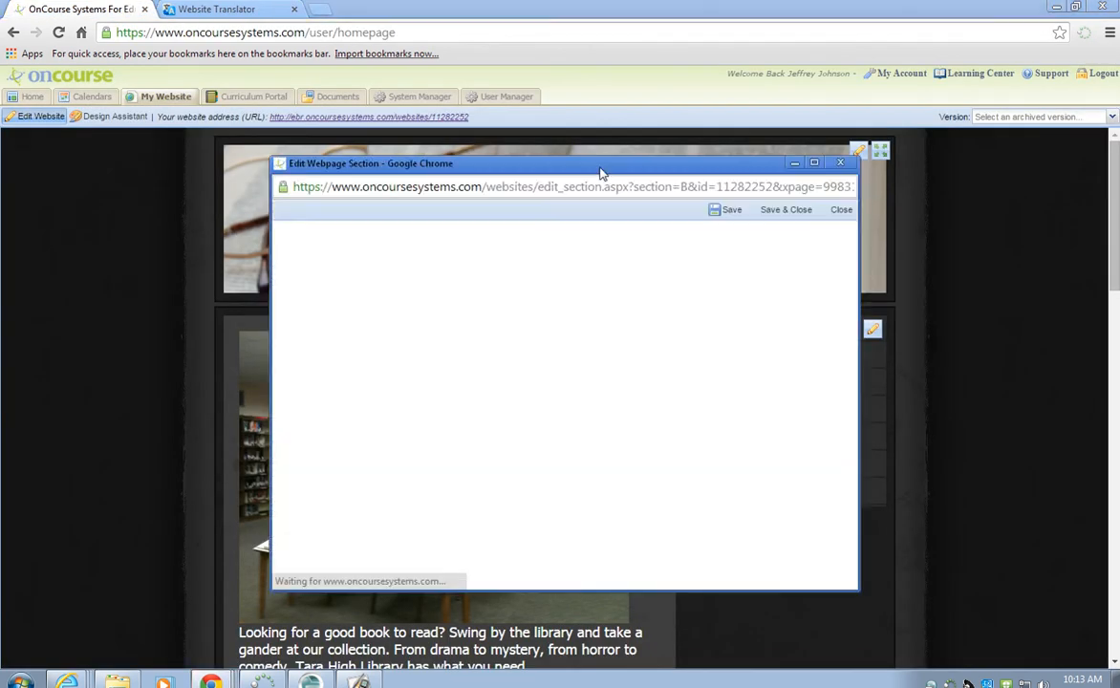
double_click(602, 172)
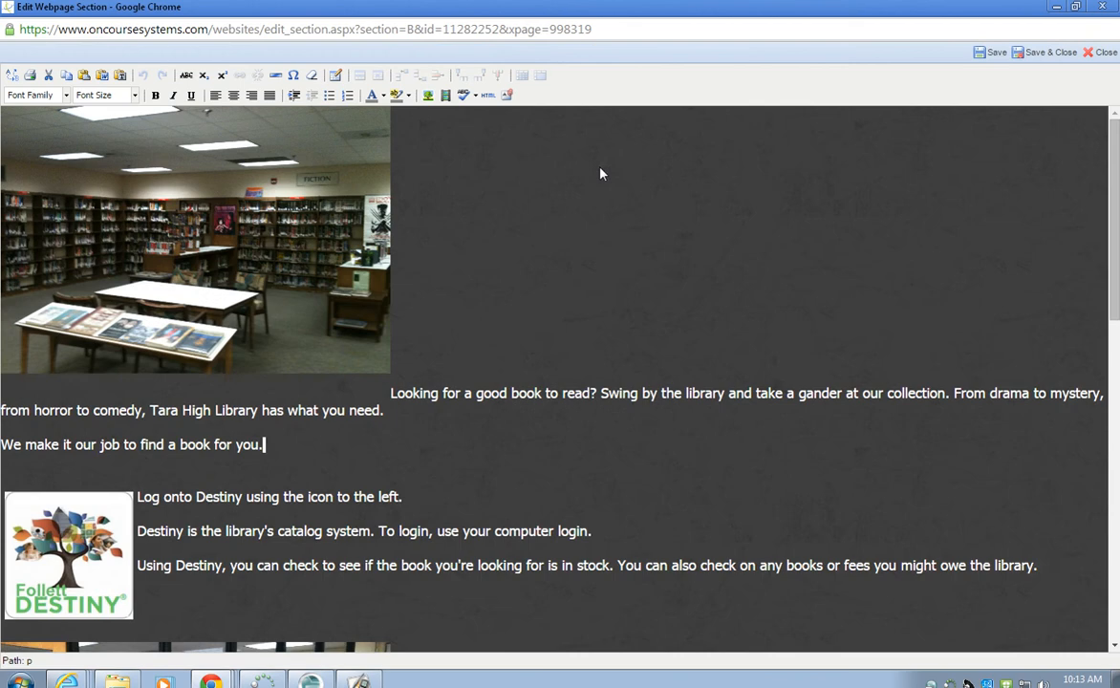
click(488, 95)
double_click(692, 253)
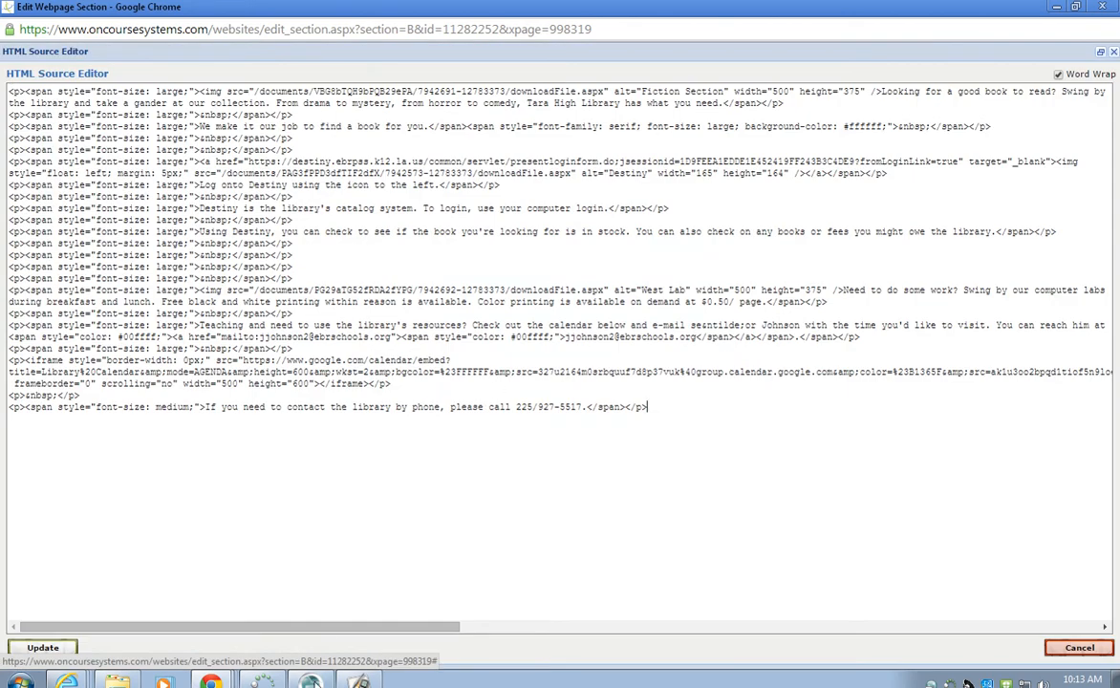
- Copy the google-translate-customization meta tag from Website Translator and paste it on a new line at the end of the section's HTML source
click(210, 681)
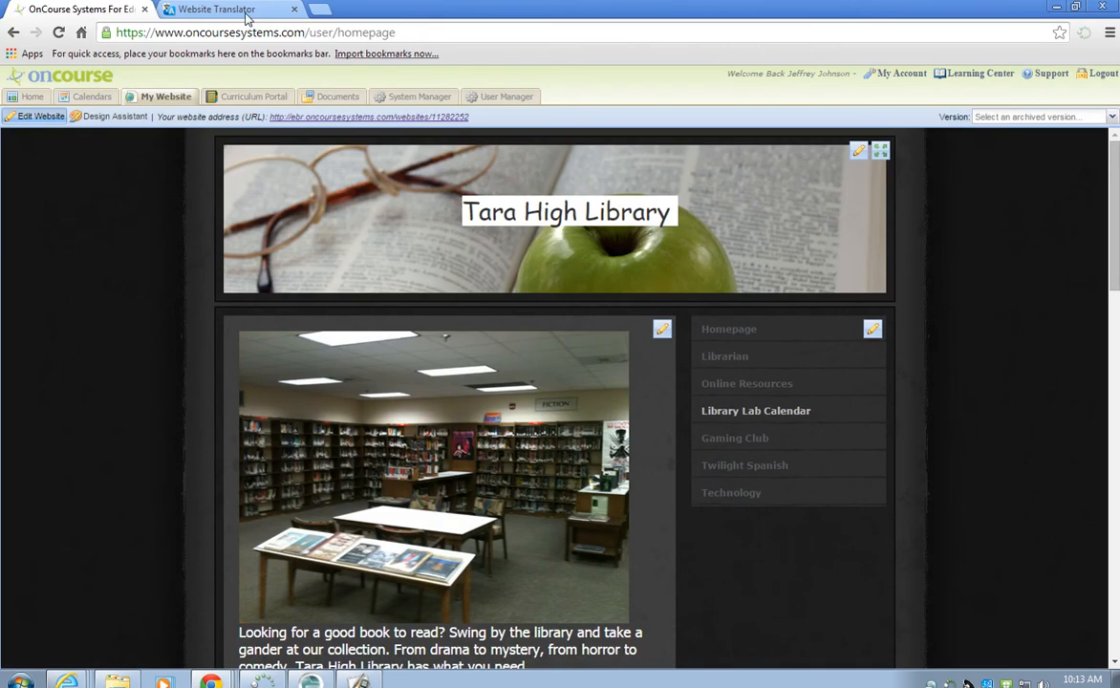
click(225, 15)
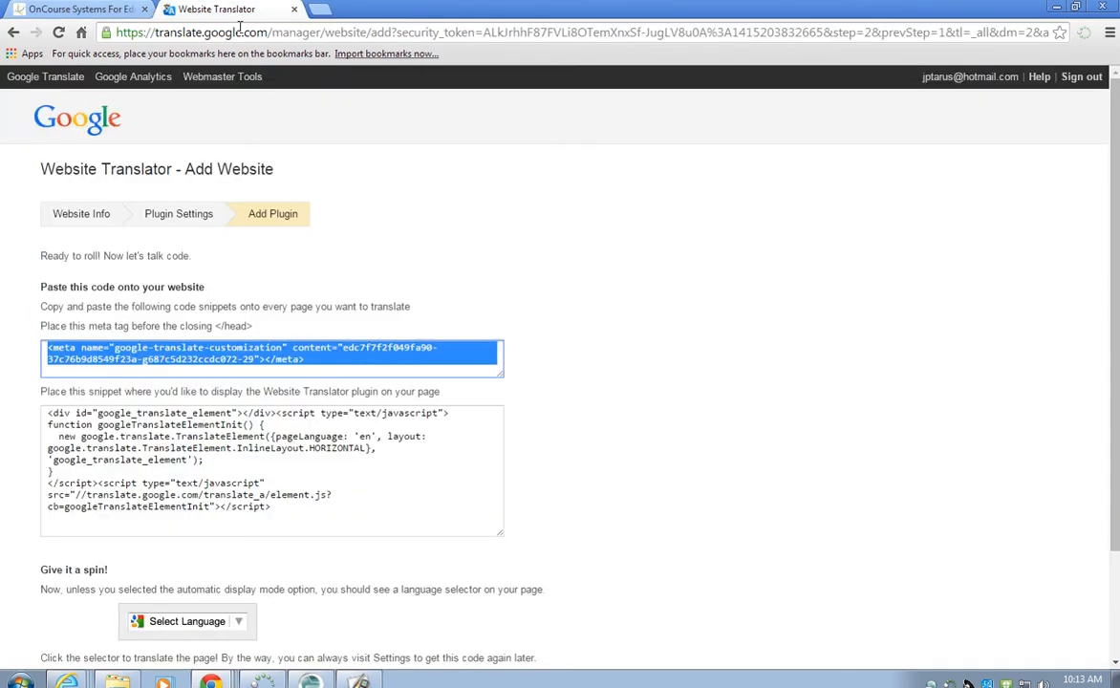
click(323, 369)
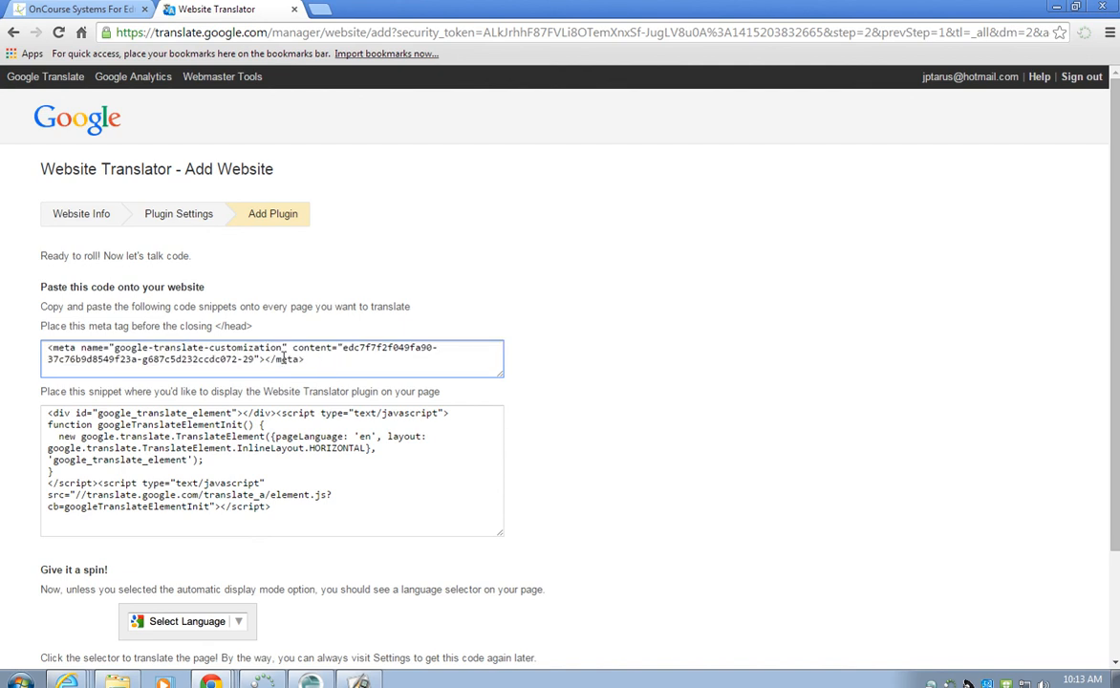
triple_click(285, 359)
key(ctrl+c)
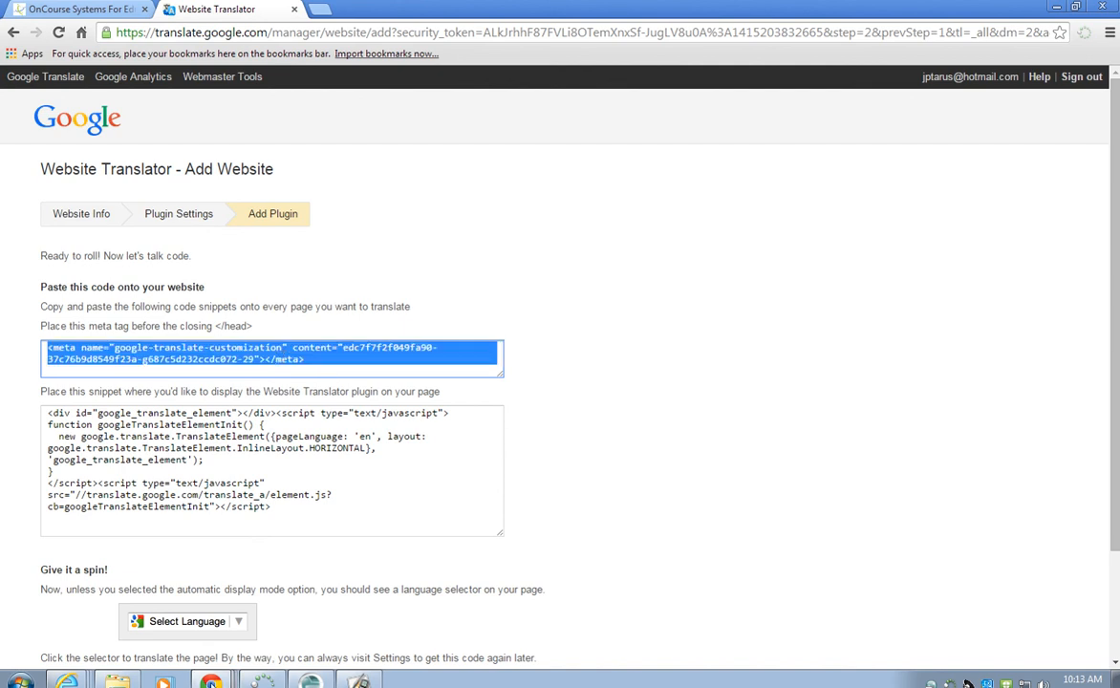
click(219, 680)
click(211, 655)
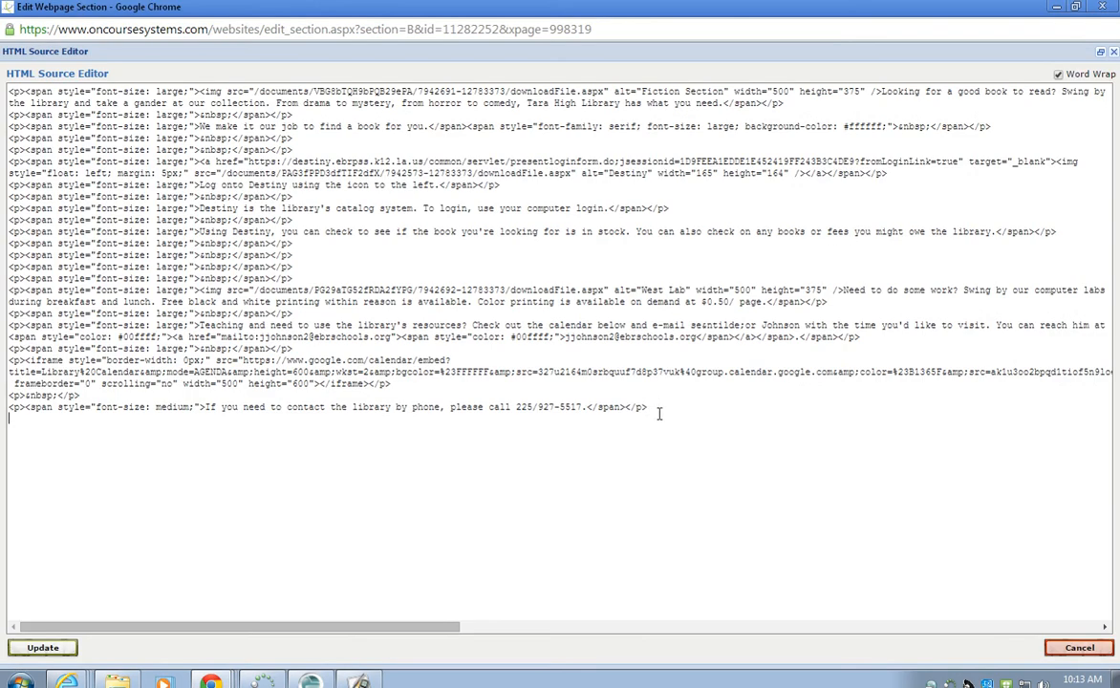
key(ctrl+v)
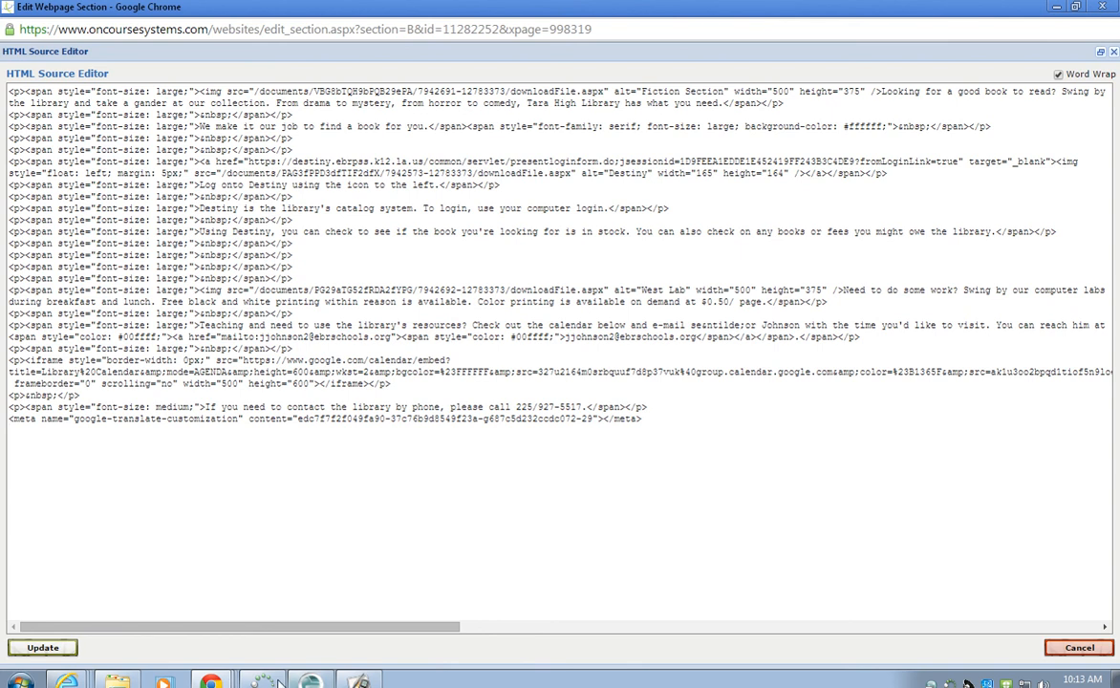
- Copy the full plugin display snippet from Website Translator and paste it above all existing code in the section's HTML source
key(alt+Tab)
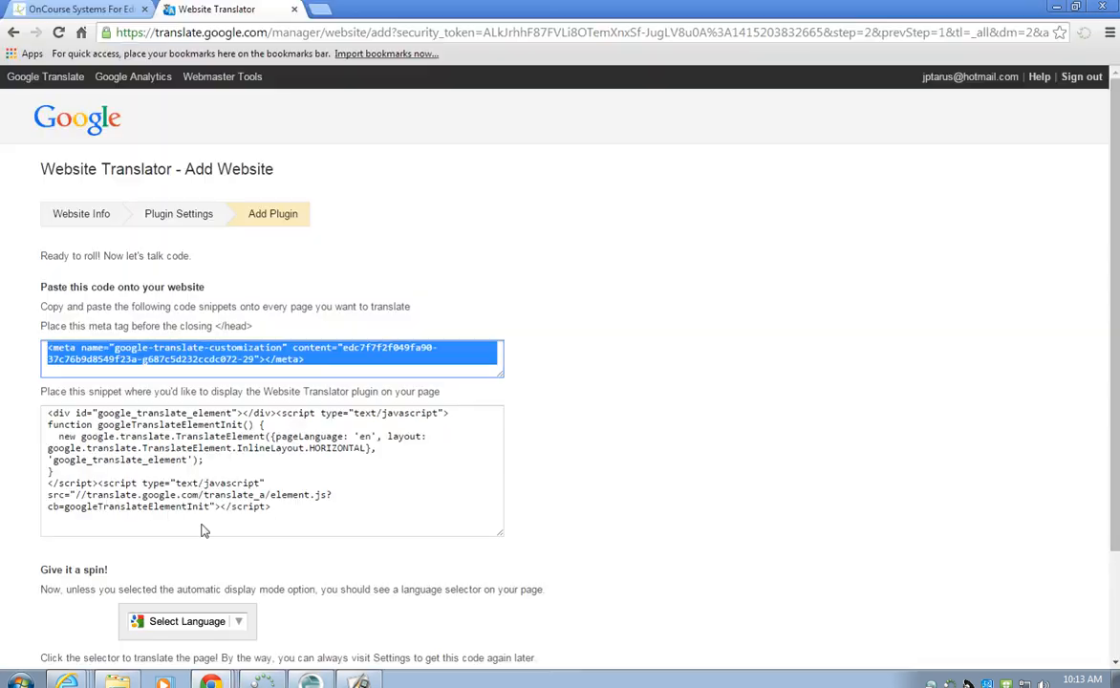
triple_click(206, 446)
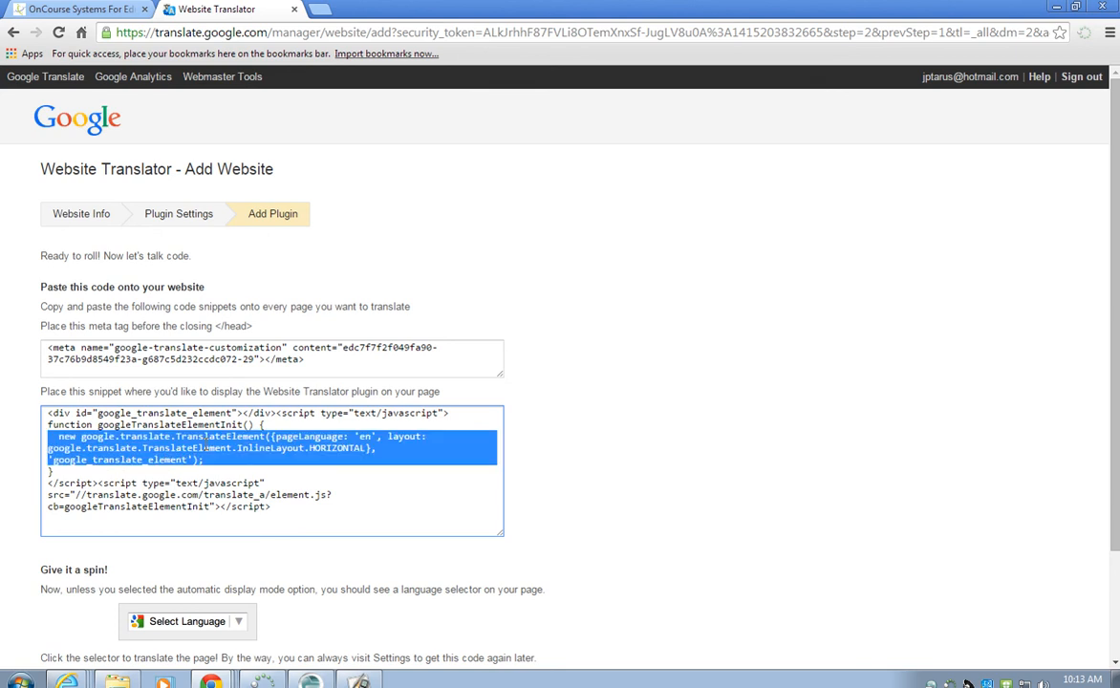
key(ctrl+a)
key(ctrl+c)
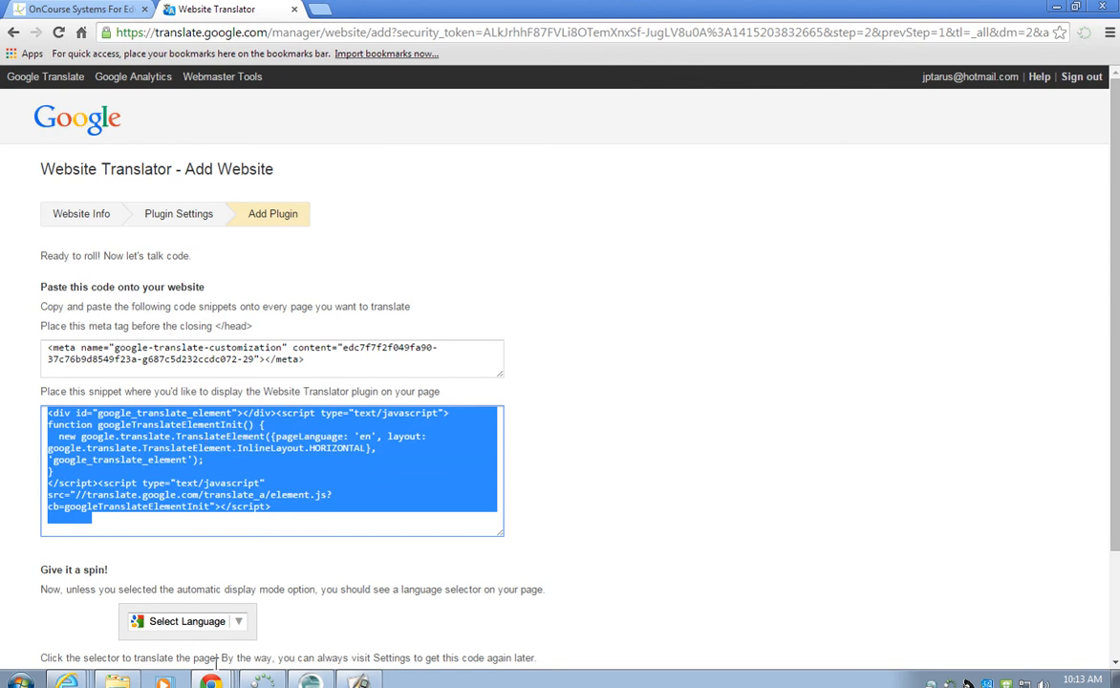
key(alt+Tab)
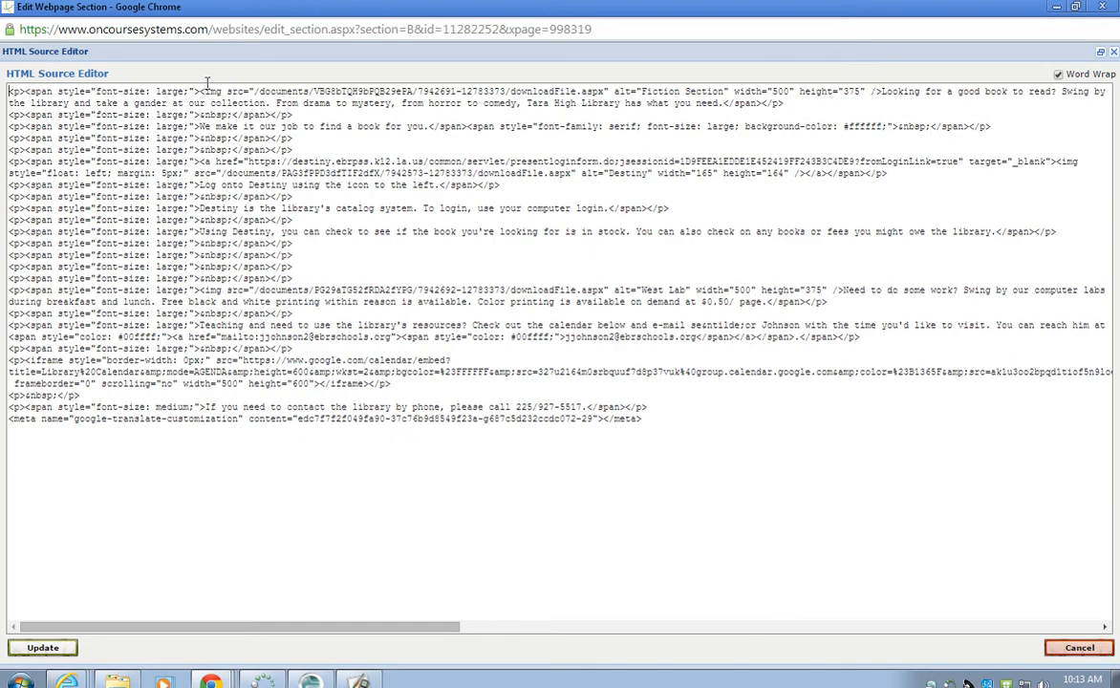
key(Return)
key(Return)
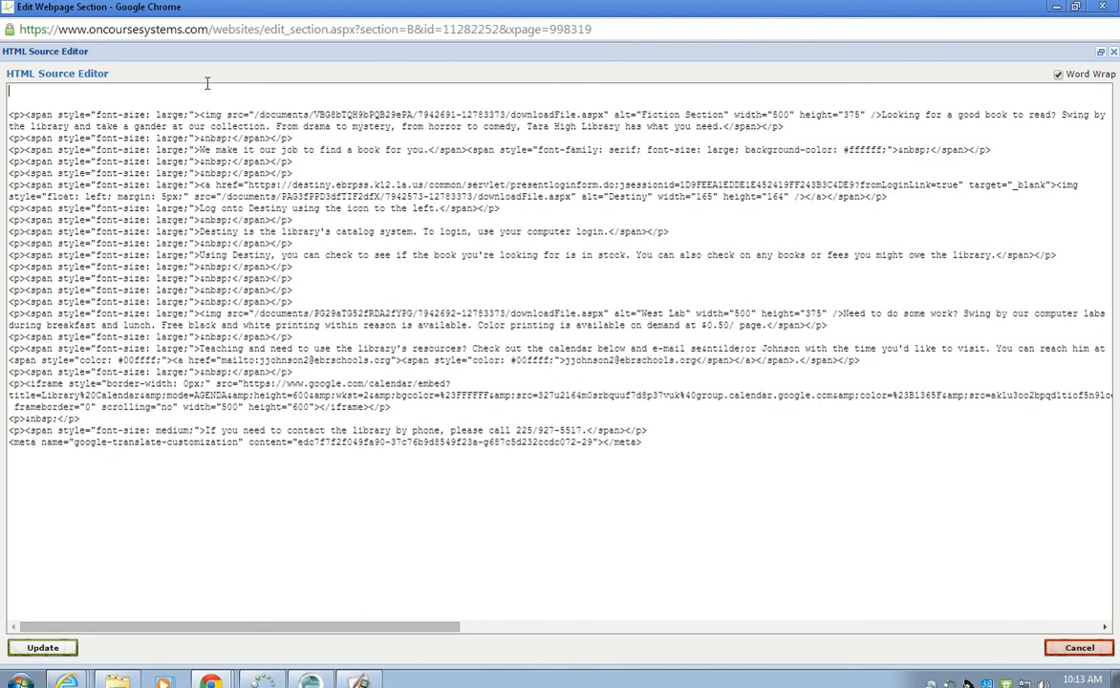
key(ctrl+v)
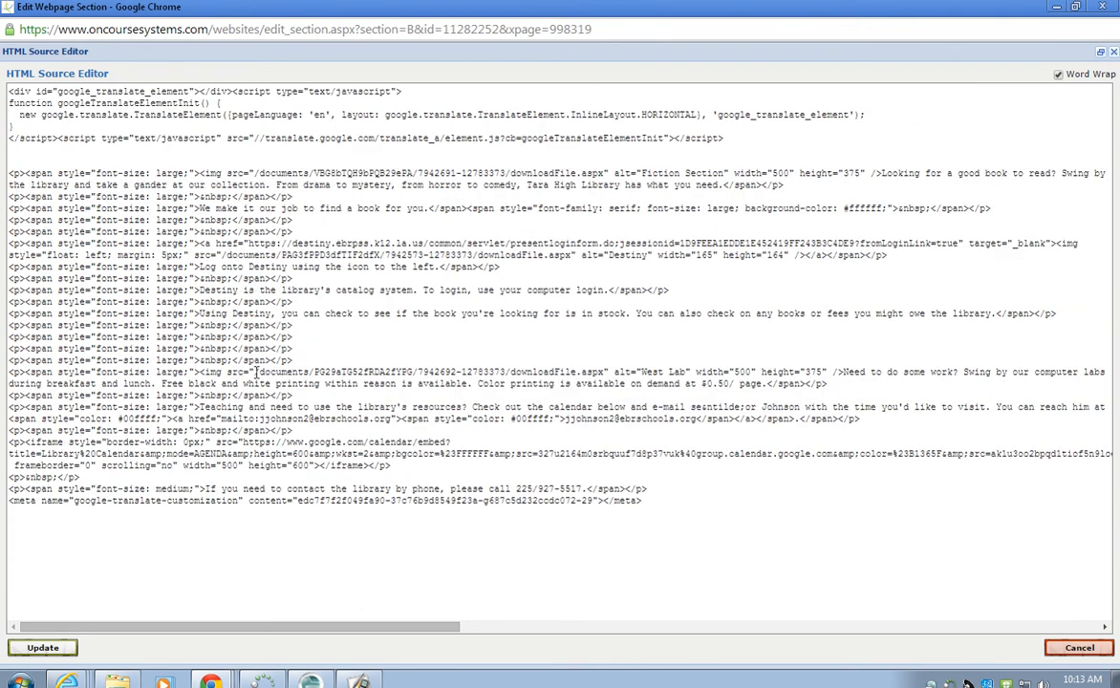
- Apply the HTML source changes, save and close the section, and return to the OnCourse homepage
click(57, 648)
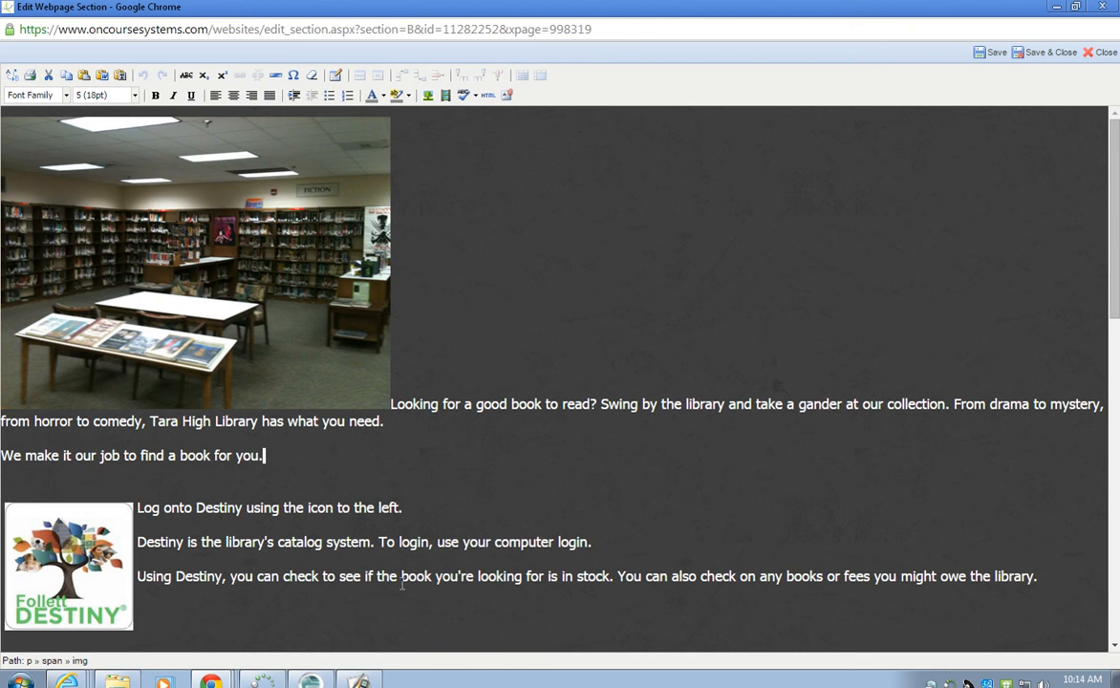
click(1035, 53)
click(74, 10)
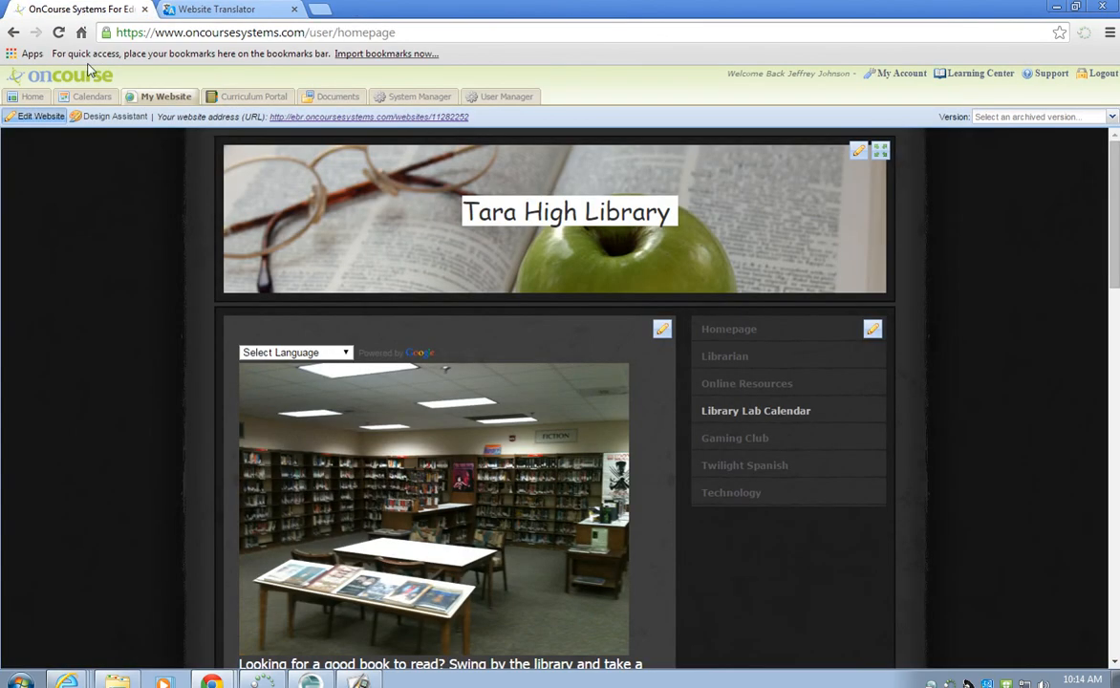
- Reopen the homepage's main section, try a line break below the translator scripts in its HTML source, and return to the visual editor
click(661, 329)
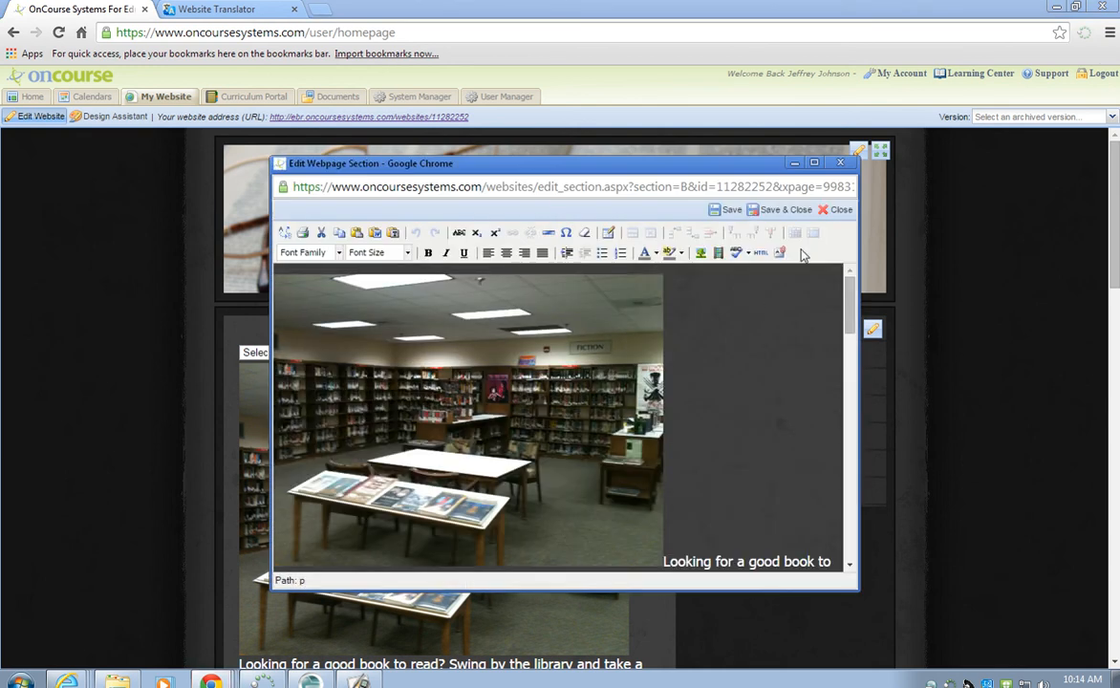
click(760, 252)
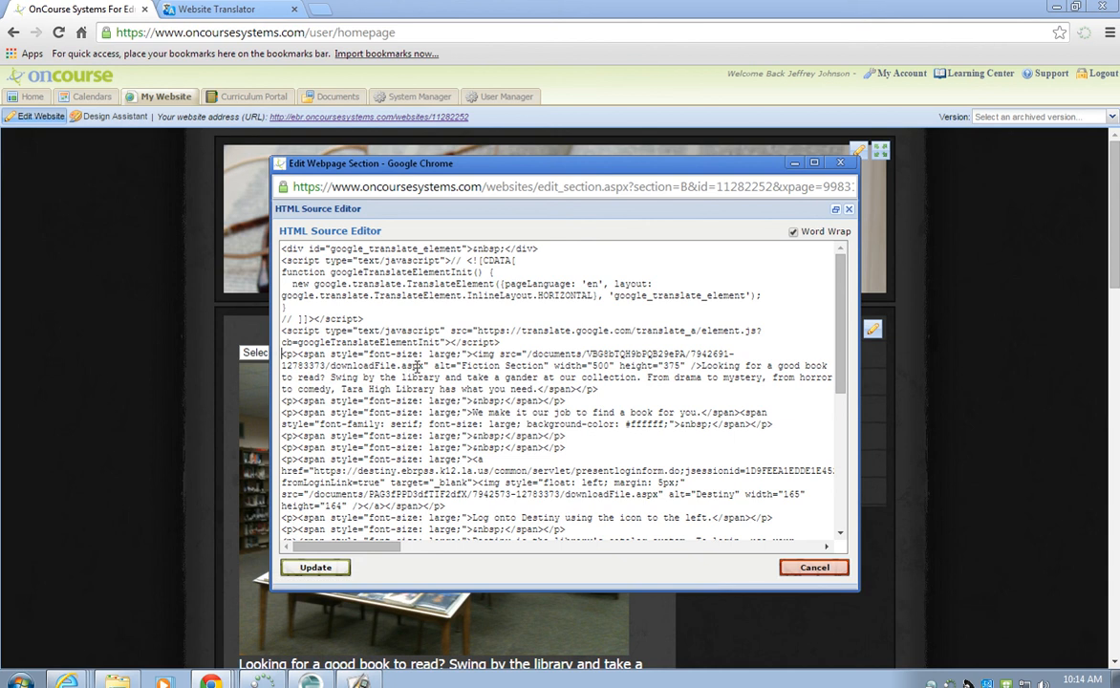
key(Return)
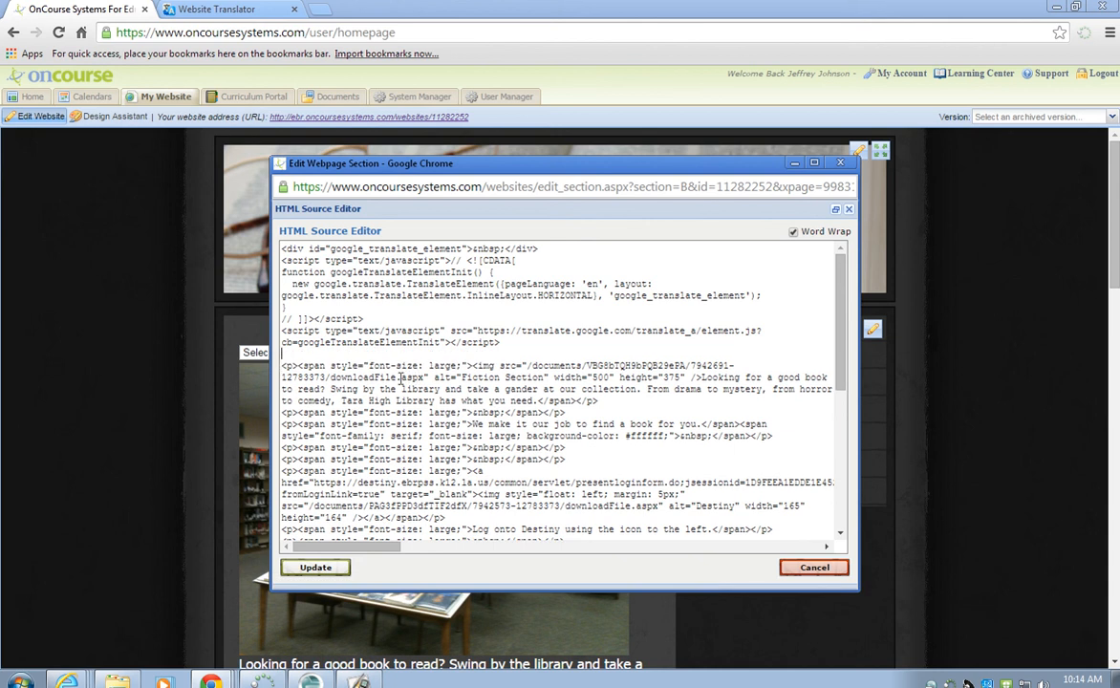
scroll(411, 373, down, 10)
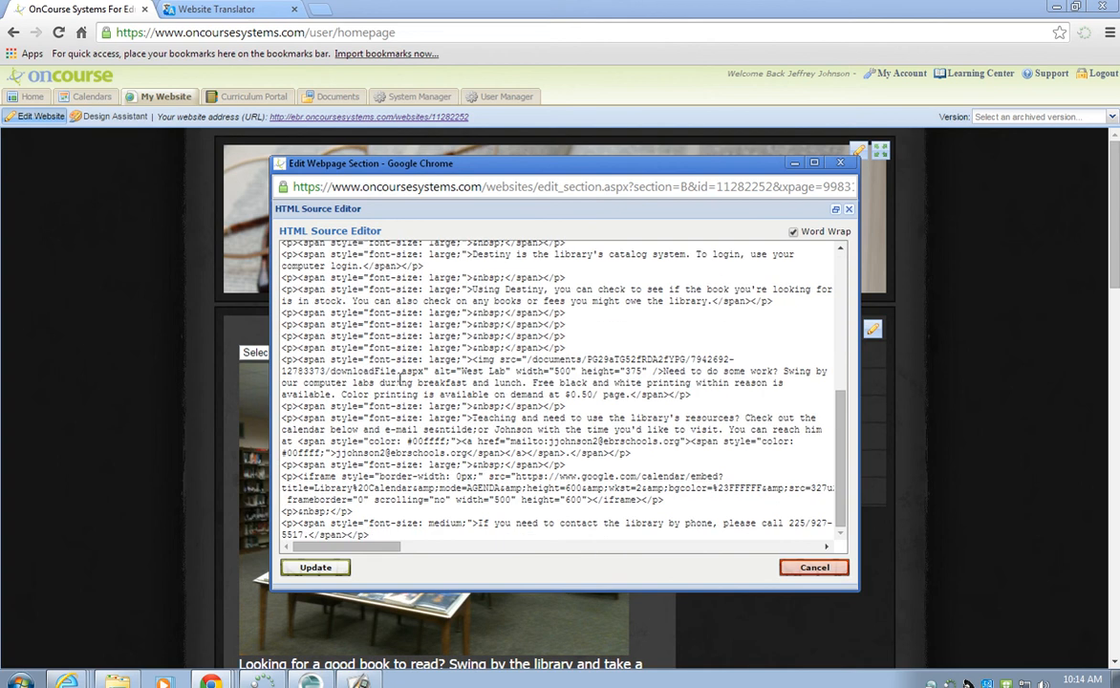
key(ctrl+Home)
click(315, 567)
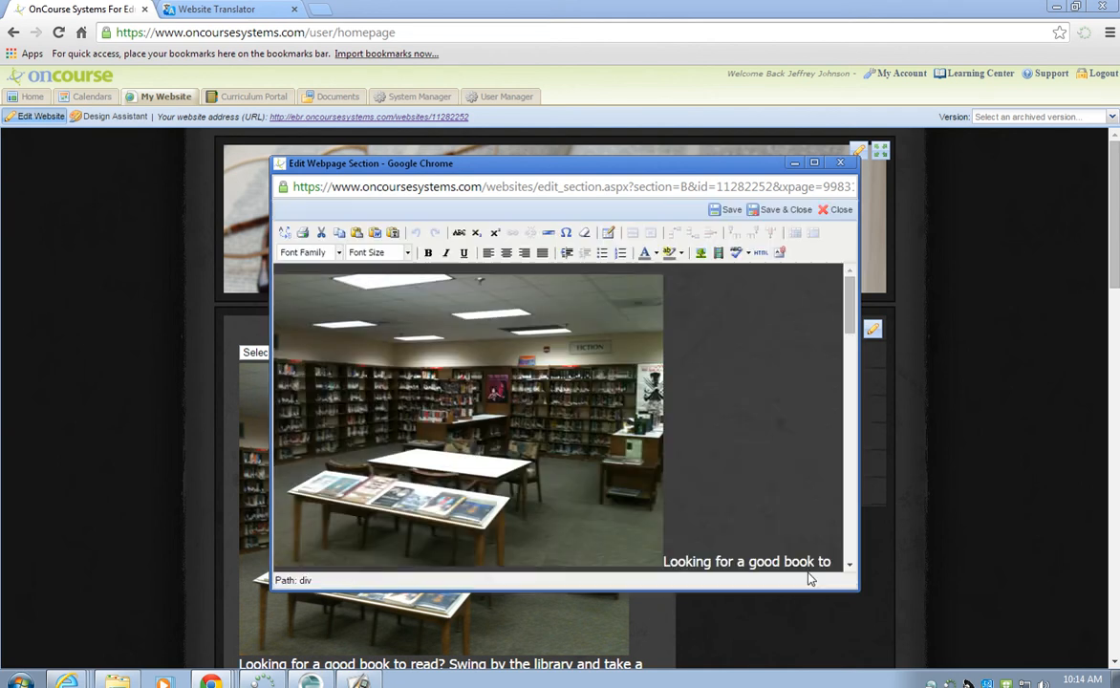
click(681, 299)
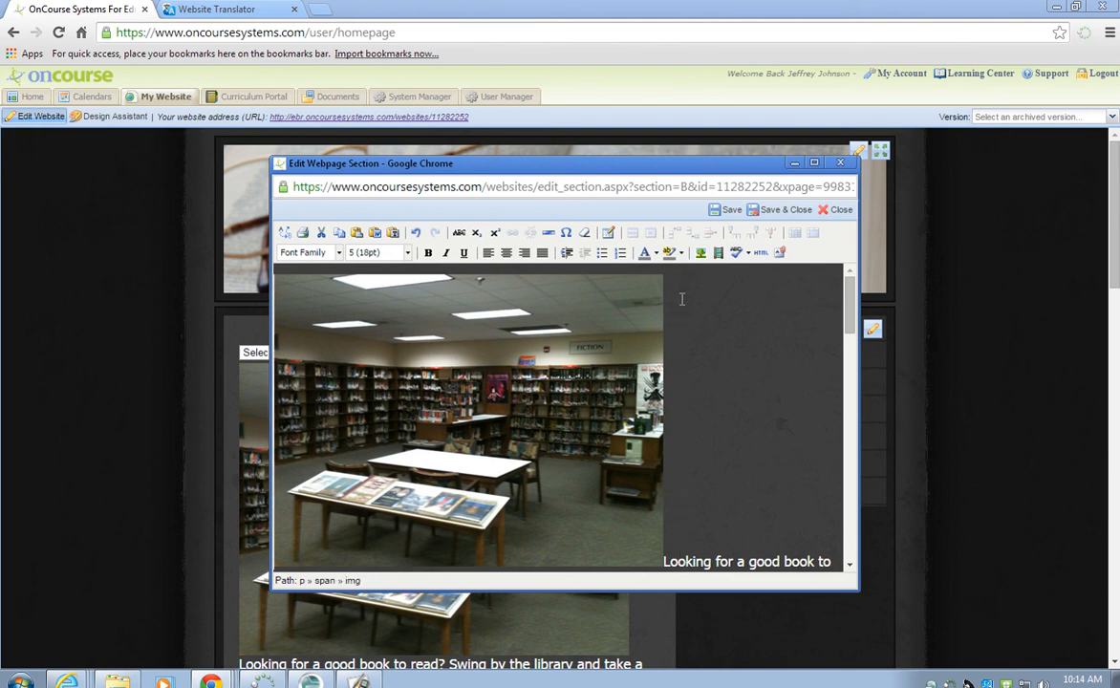
- Insert a blank line above the library photo in the main section, then save and close the section
click(681, 299)
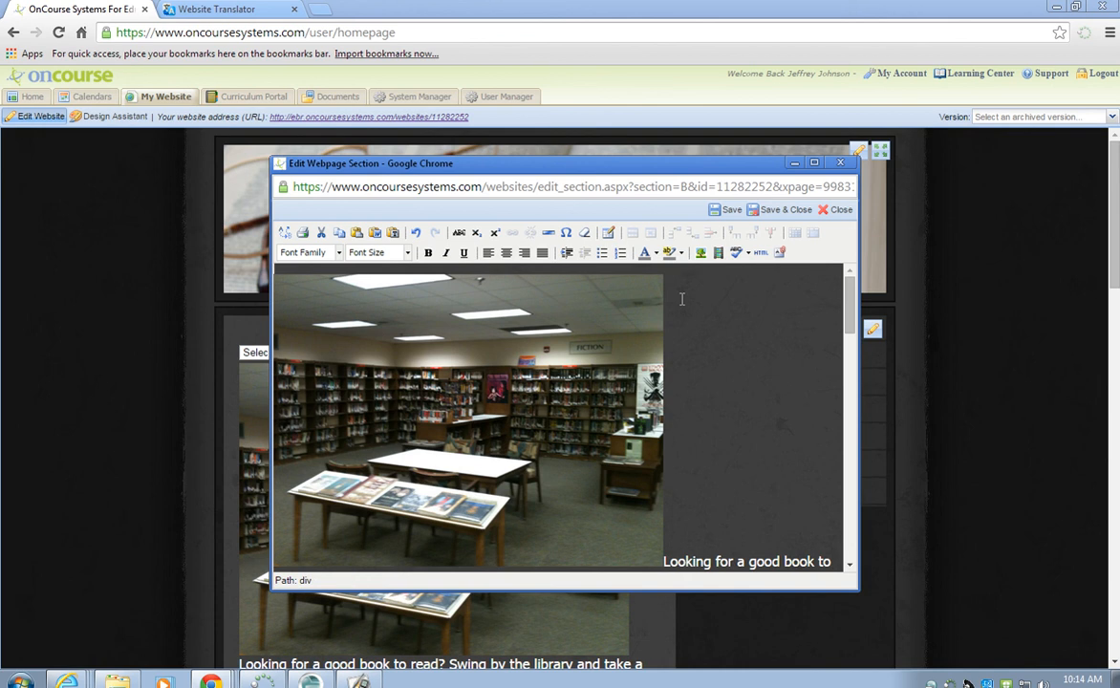
key(Return)
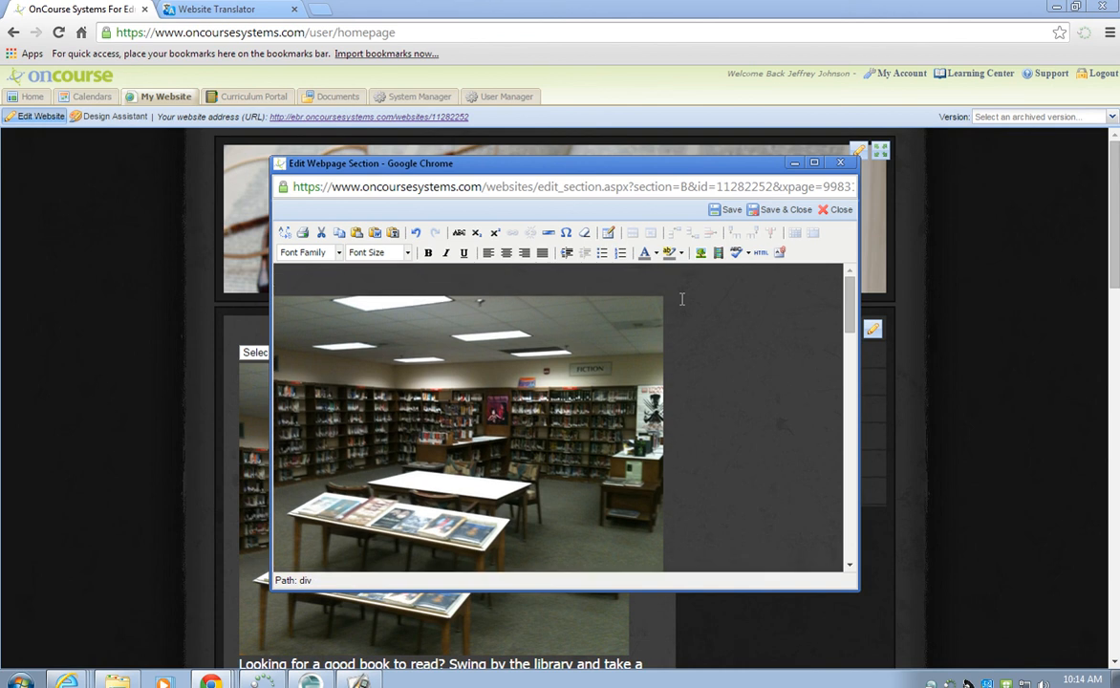
click(772, 210)
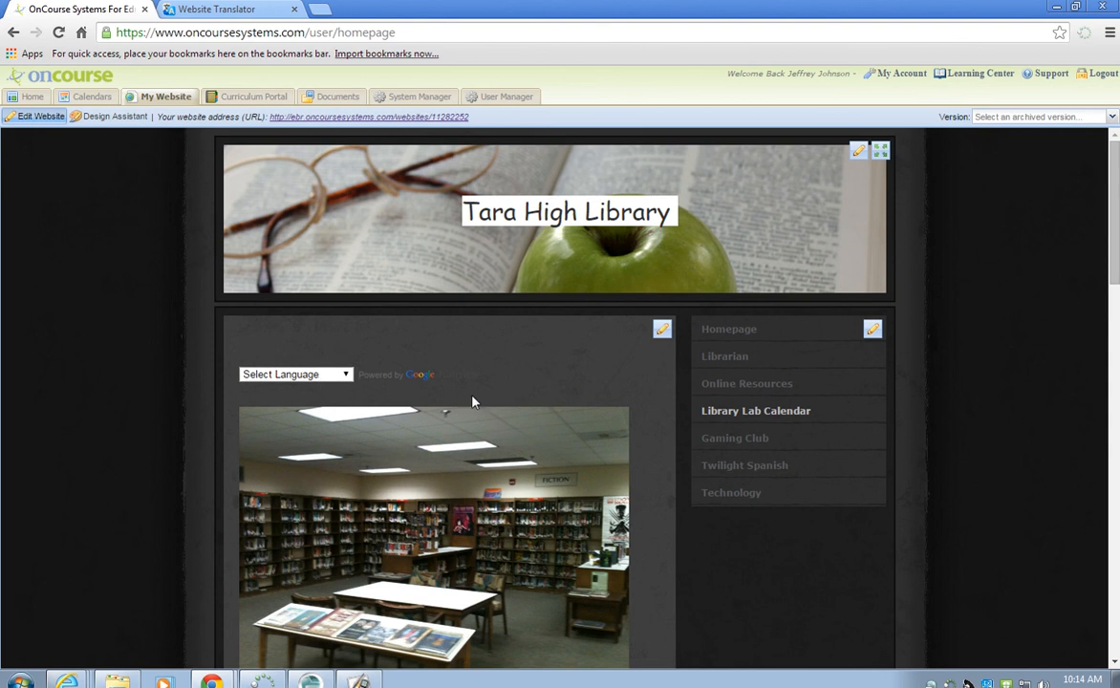
- Test the homepage's translator by translating the page into Armenian, check the banner title's original text, and restore the original language
scroll(472, 401, down, 4)
scroll(473, 406, up, 4)
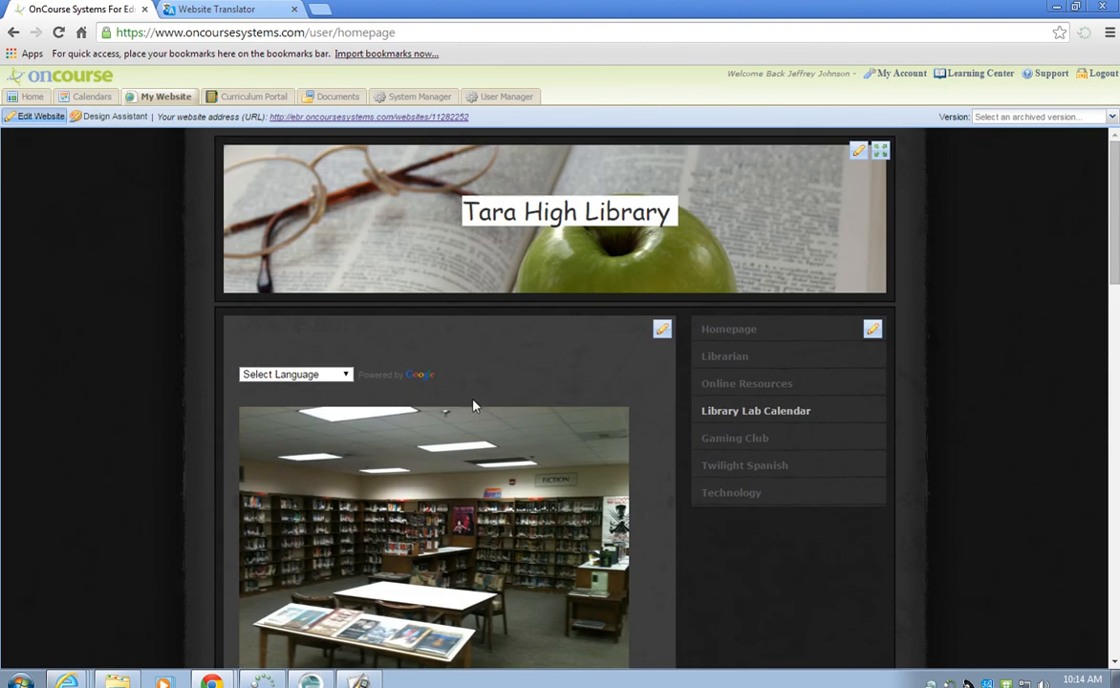
click(286, 373)
click(298, 435)
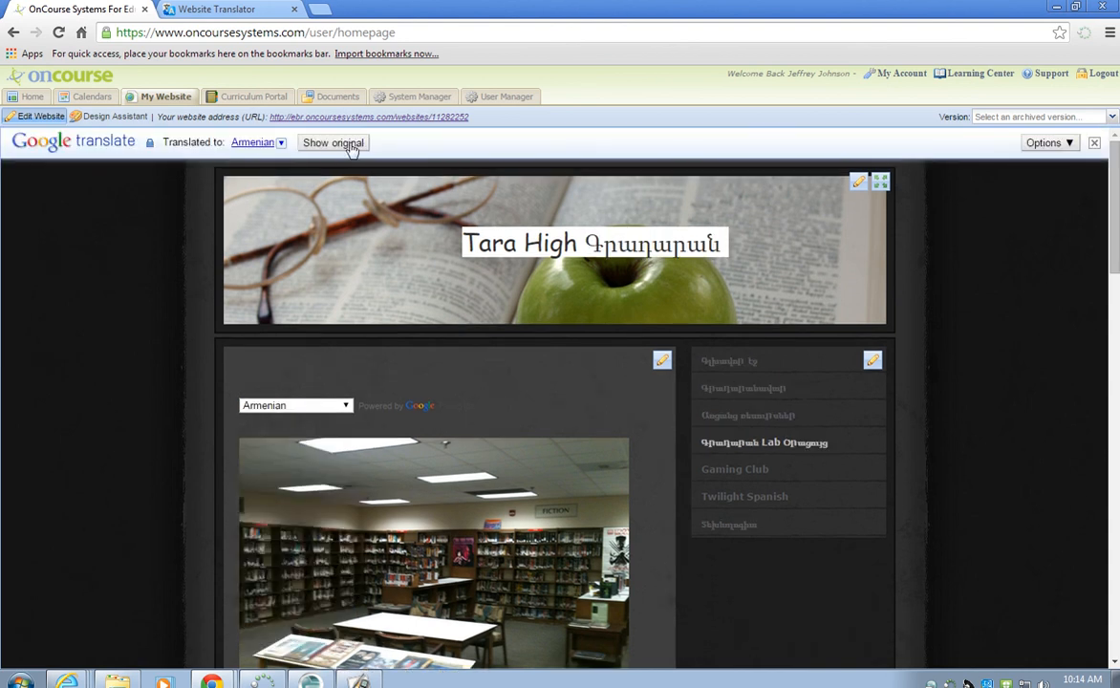
mouse_move(482, 230)
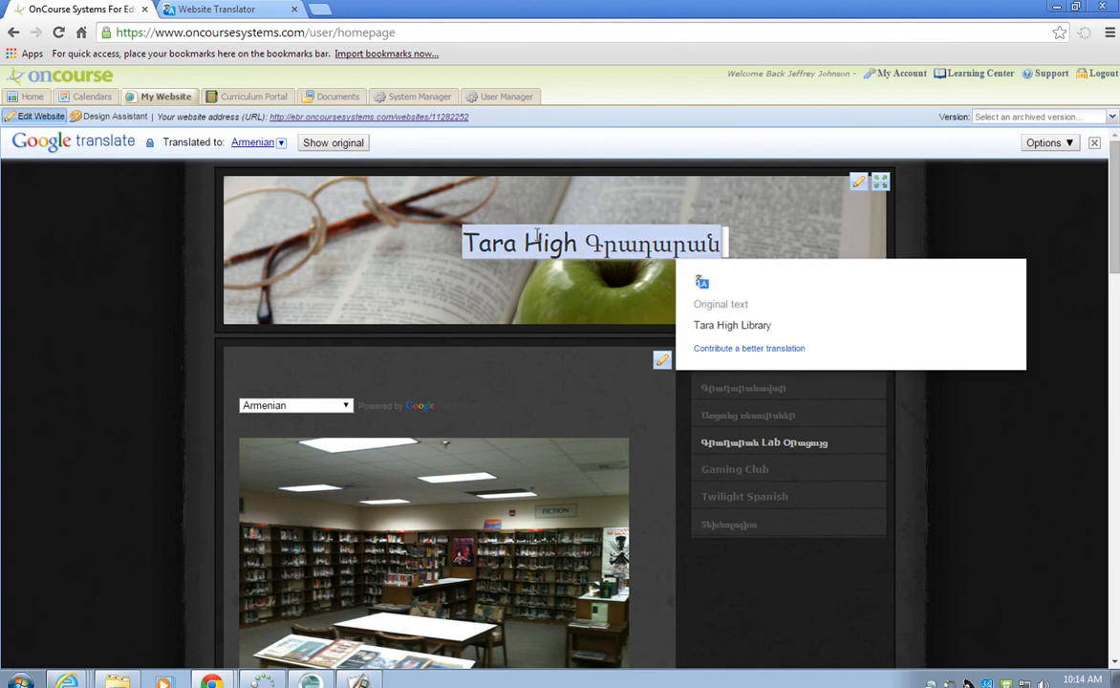
click(333, 143)
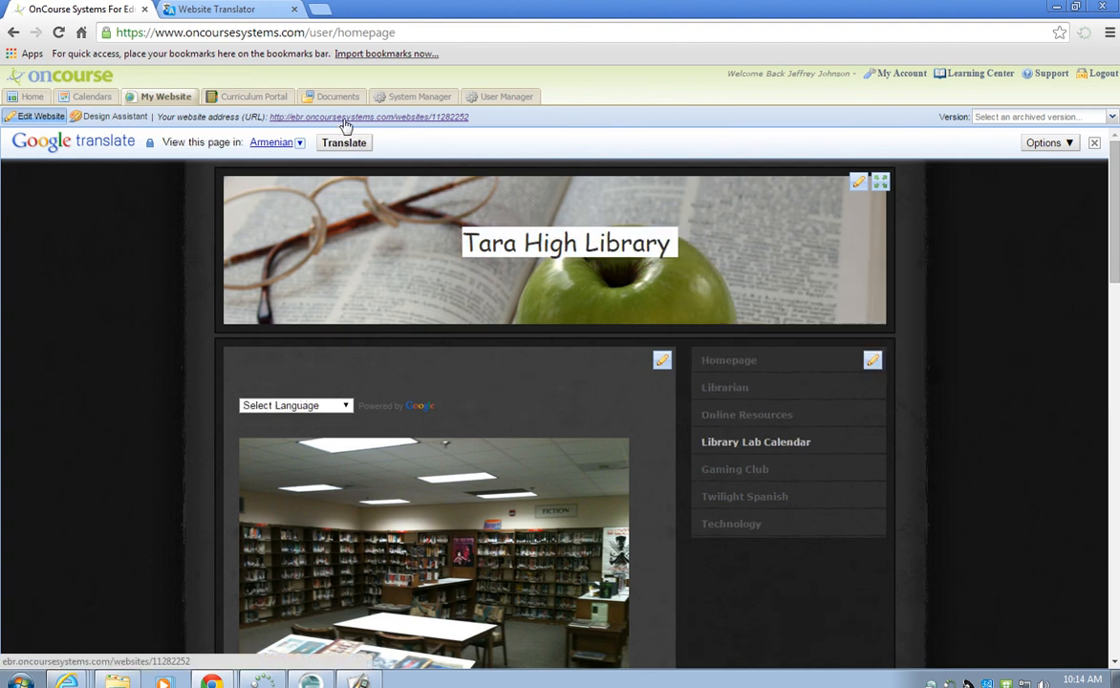
- Open the public library website from its published address and translate its homepage into Croatian
click(345, 117)
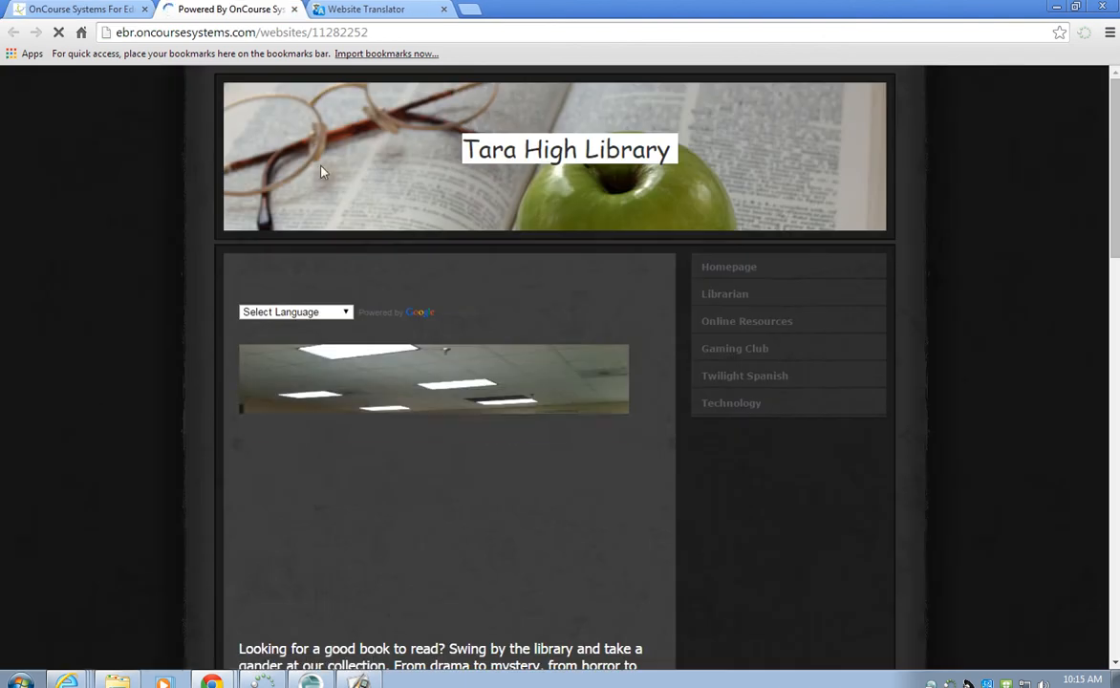
click(256, 315)
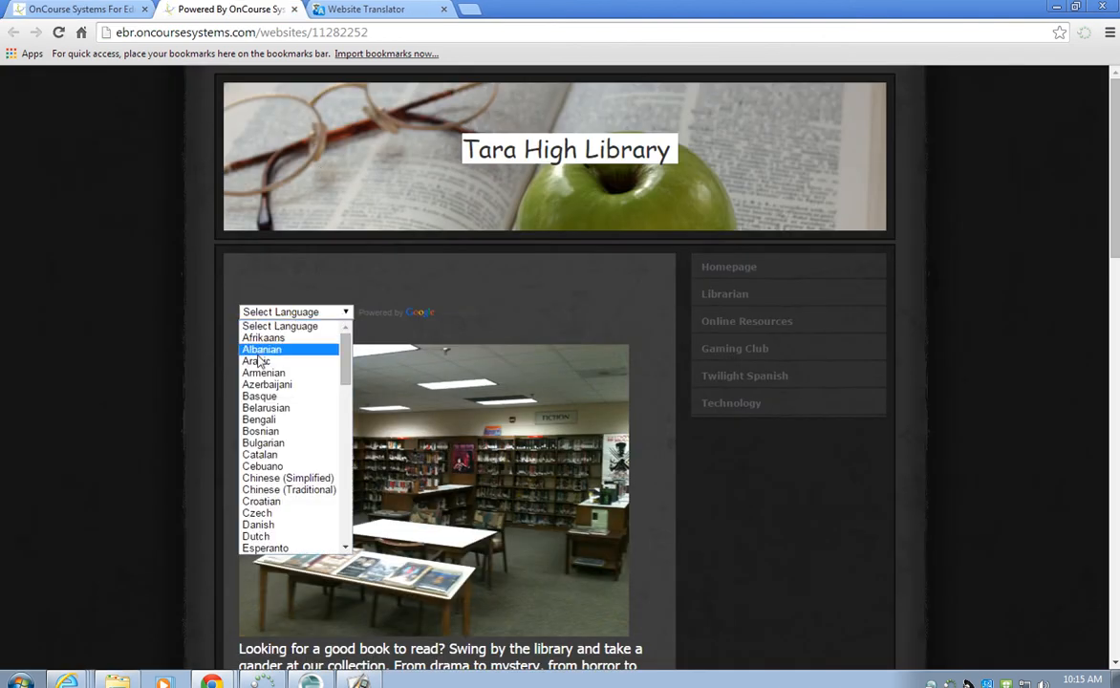
click(263, 499)
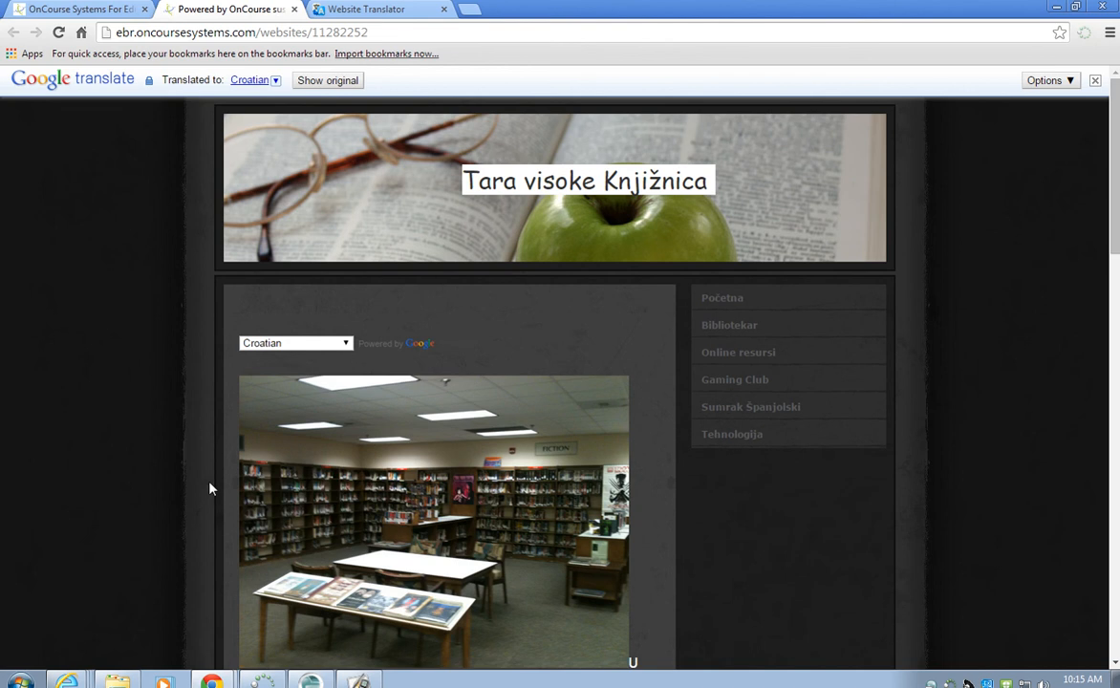
- Look over the Croatian version of the public page, restore its original language, and close the public site
scroll(197, 468, down, 15)
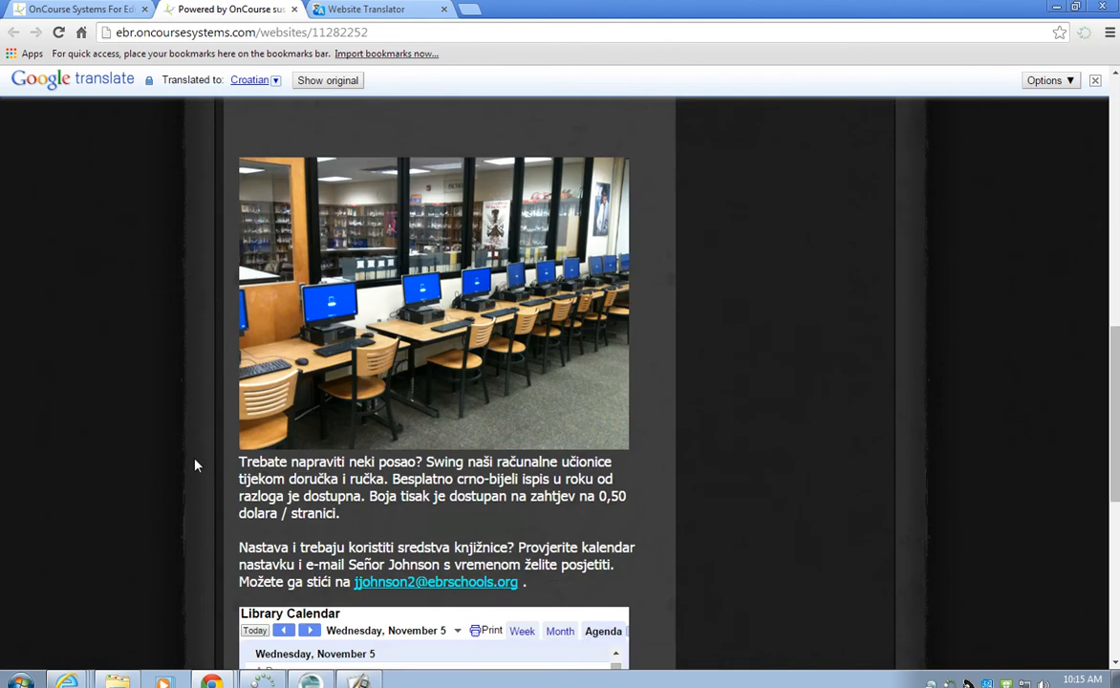
scroll(194, 460, up, 15)
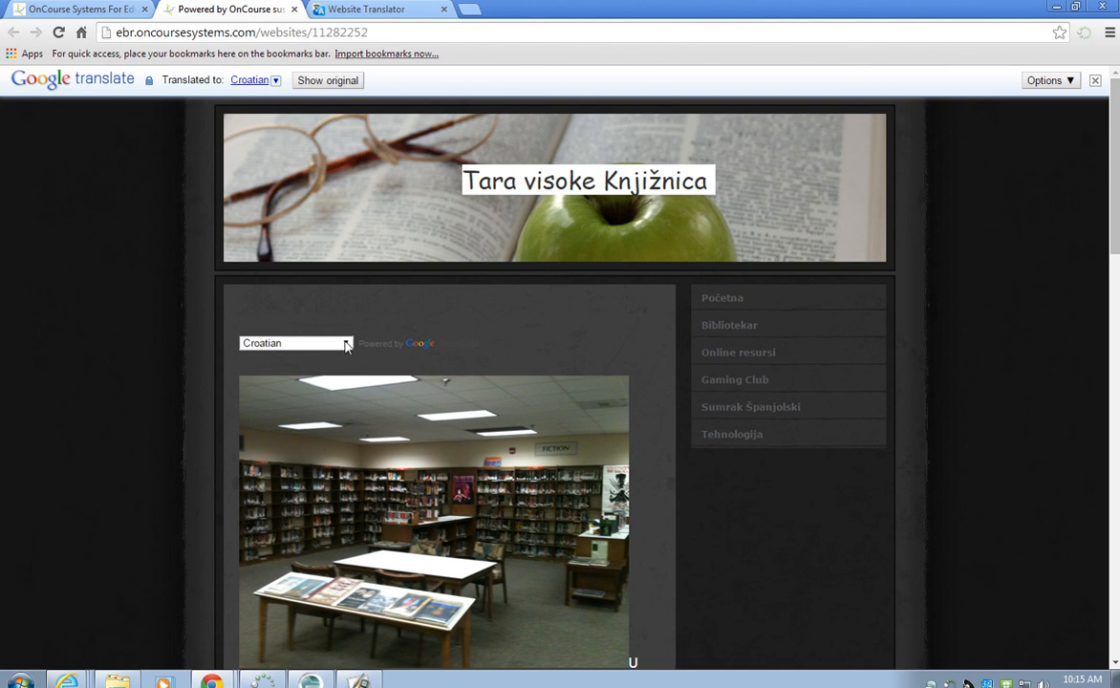
click(297, 80)
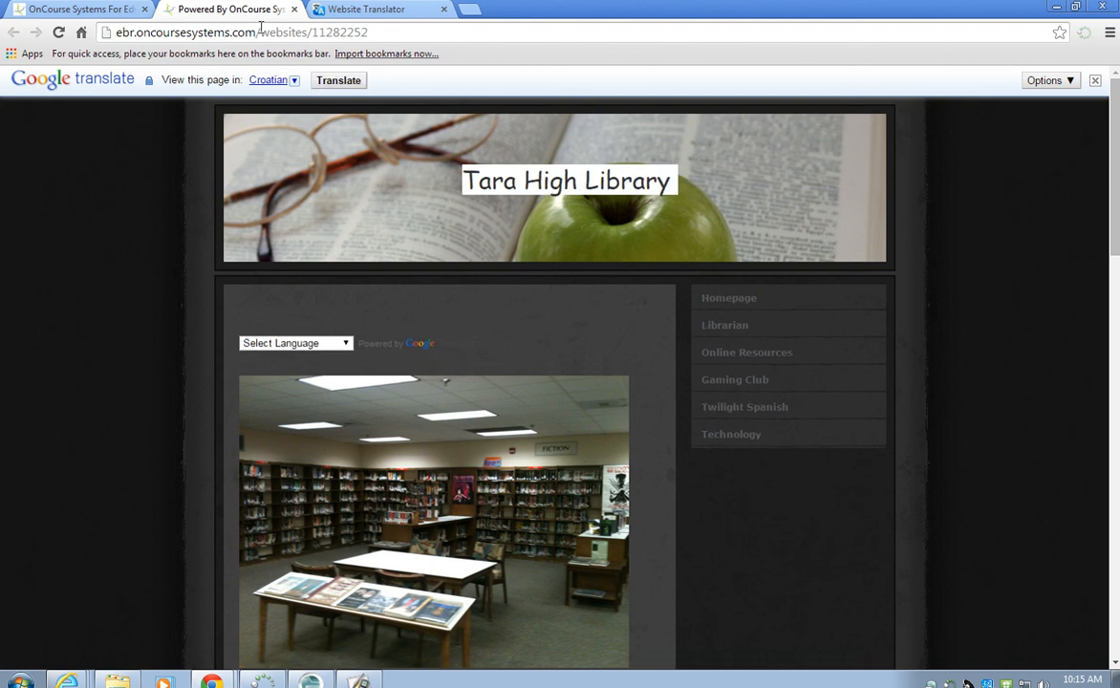
click(293, 10)
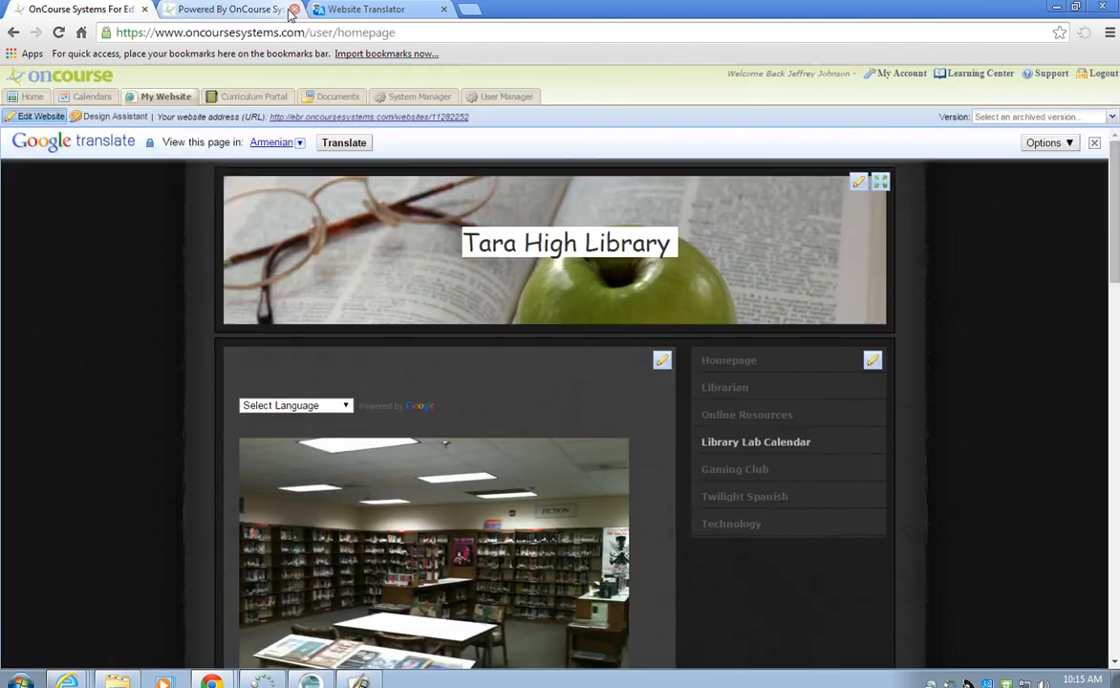